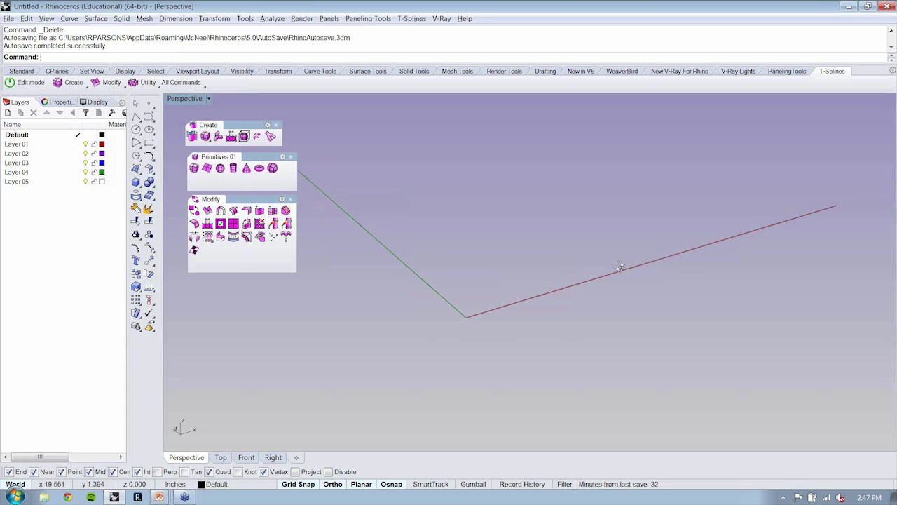
- Show the grid in the Perspective viewport and switch to the Top viewport
right_drag(620, 267, 597, 286)
text(Grid)
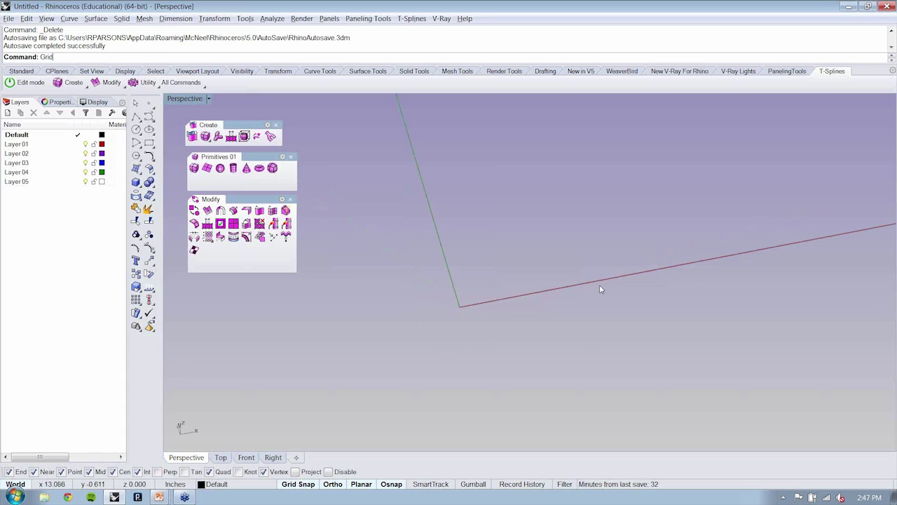
key(Return)
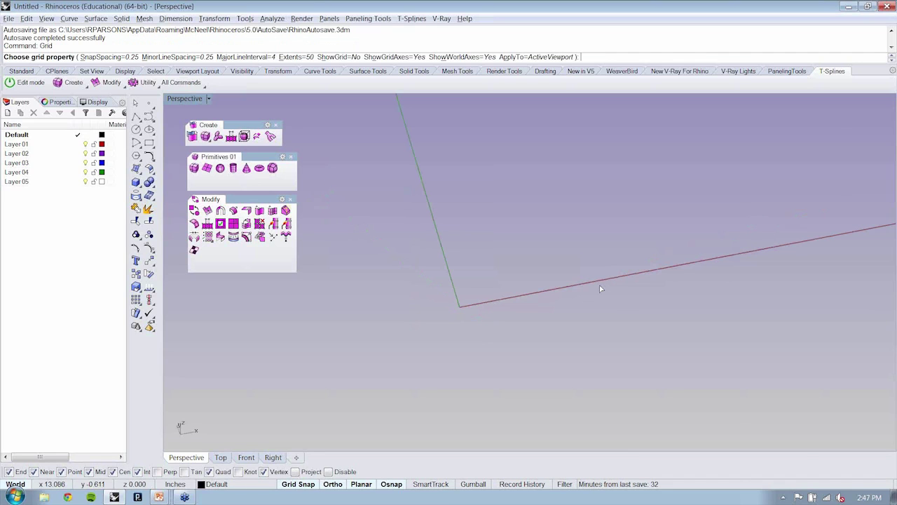
text(h)
key(Return)
key(Return)
key(ctrl+F1)
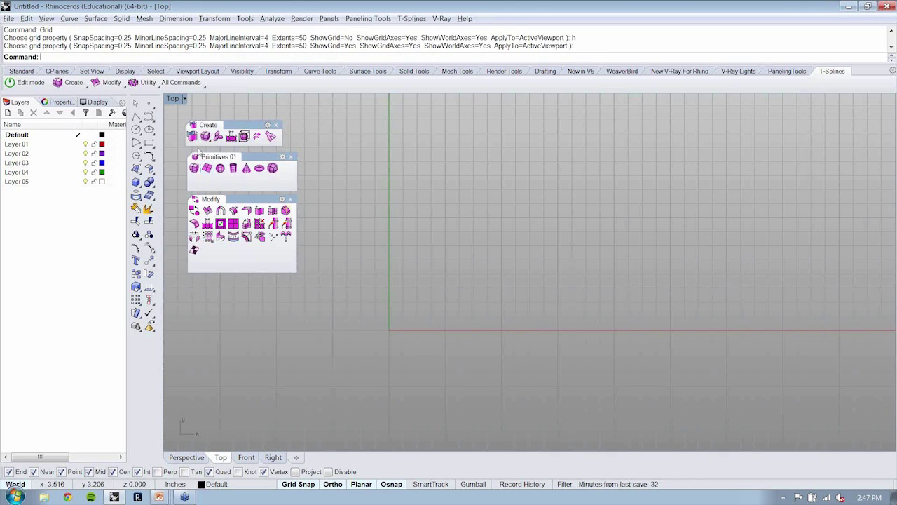
- Close the floating Create palette and move the Primitives and Modify palettes up to tidy the viewport
click(275, 125)
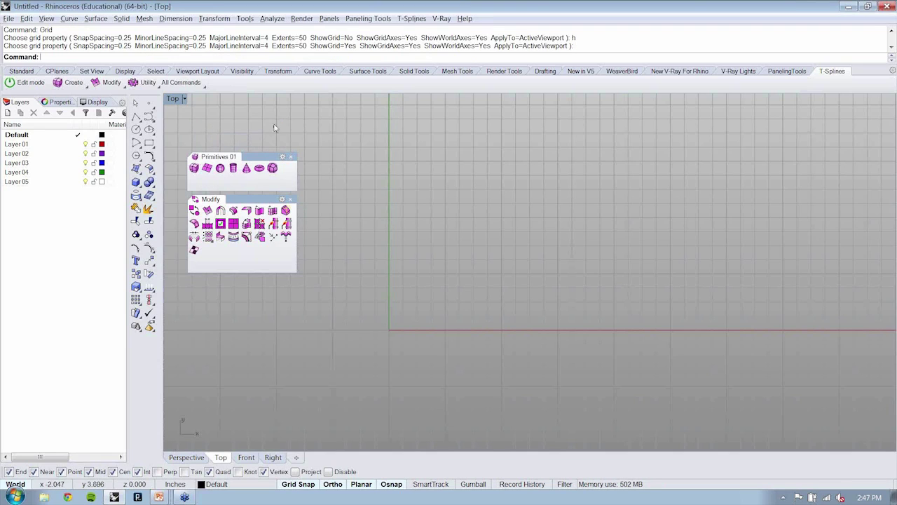
drag(266, 157, 264, 133)
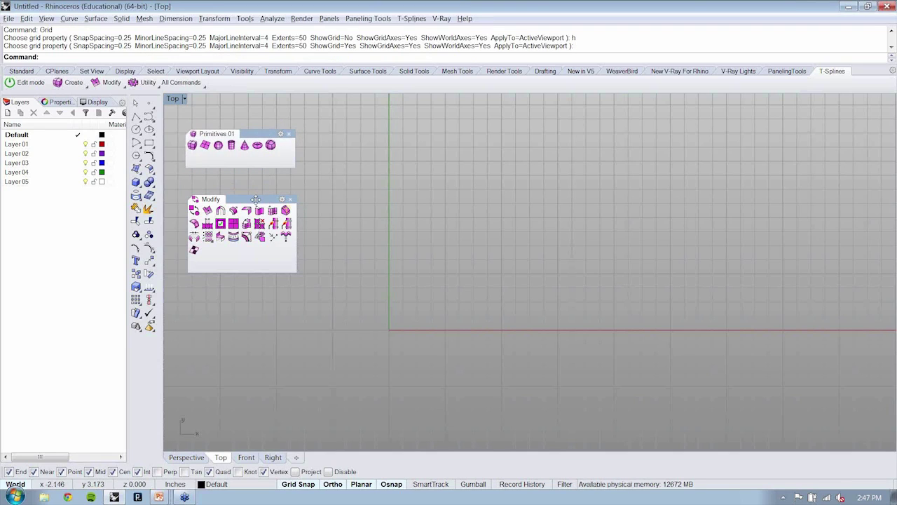
drag(256, 199, 252, 179)
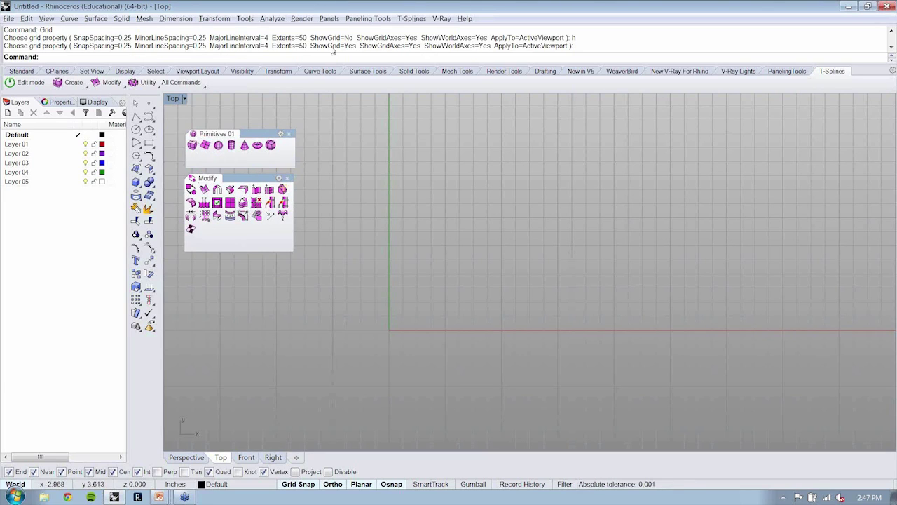
- Create an 8-inch square T-Splines plane from the origin with 2 X faces and 2 Y faces
click(412, 18)
mouse_move(456, 64)
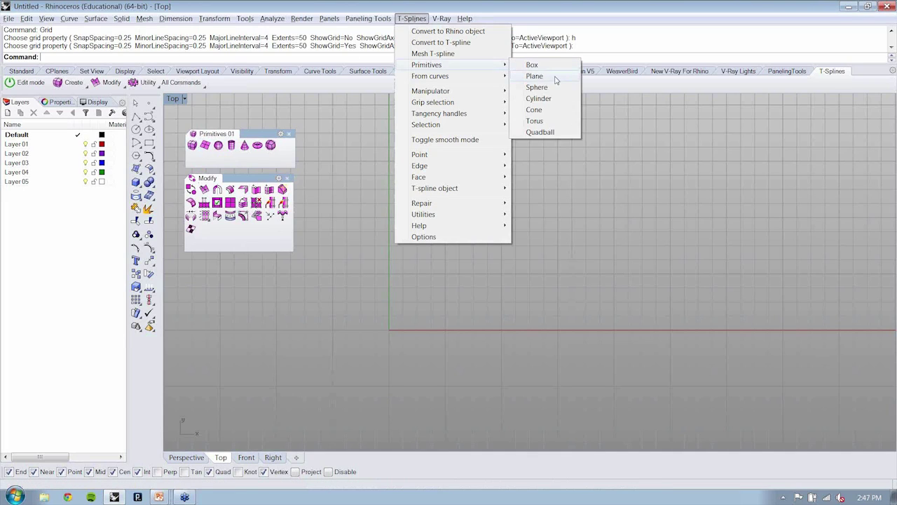
click(208, 145)
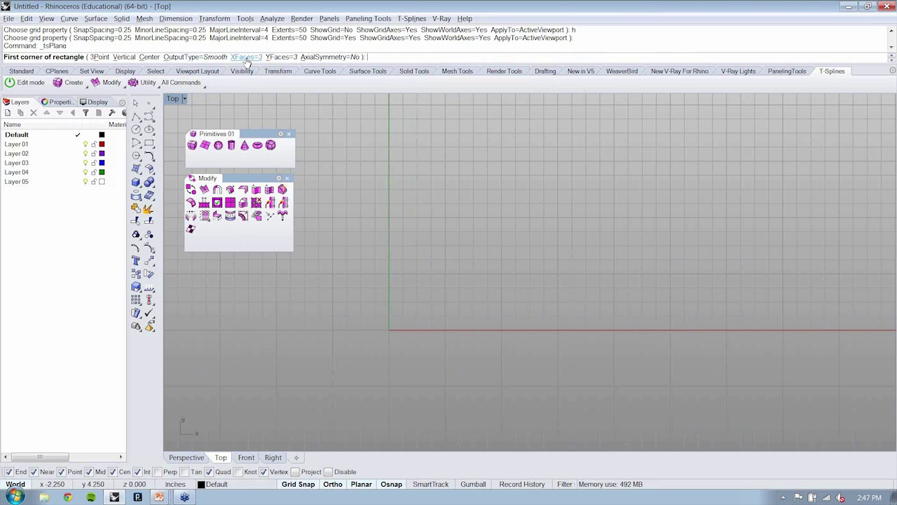
click(247, 59)
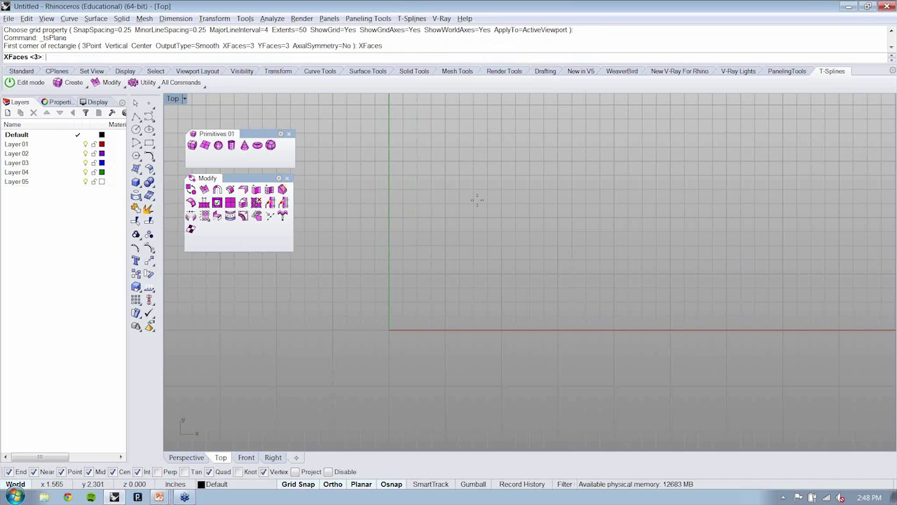
text(2)
key(Return)
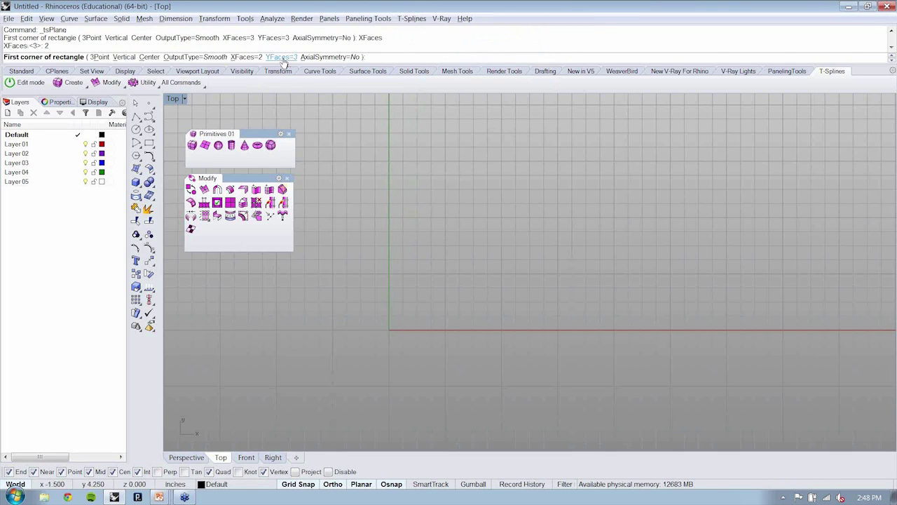
click(282, 59)
text(2)
key(Return)
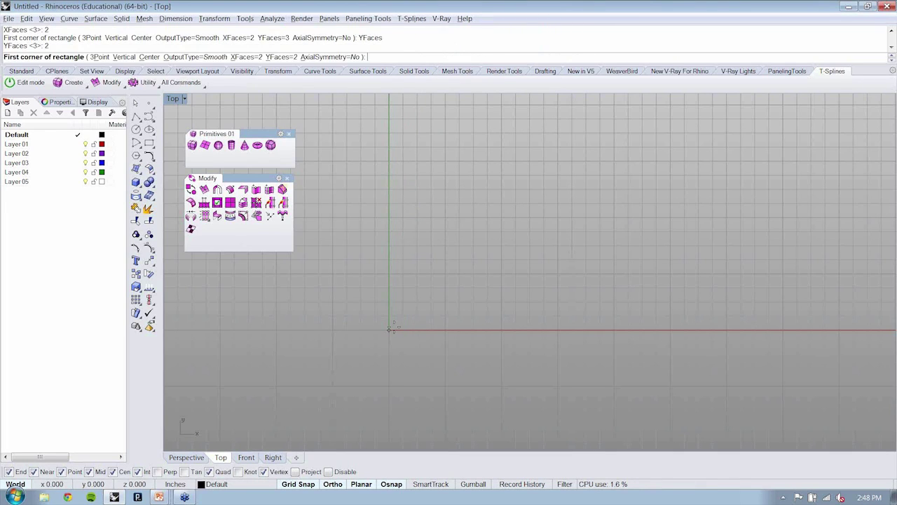
click(390, 329)
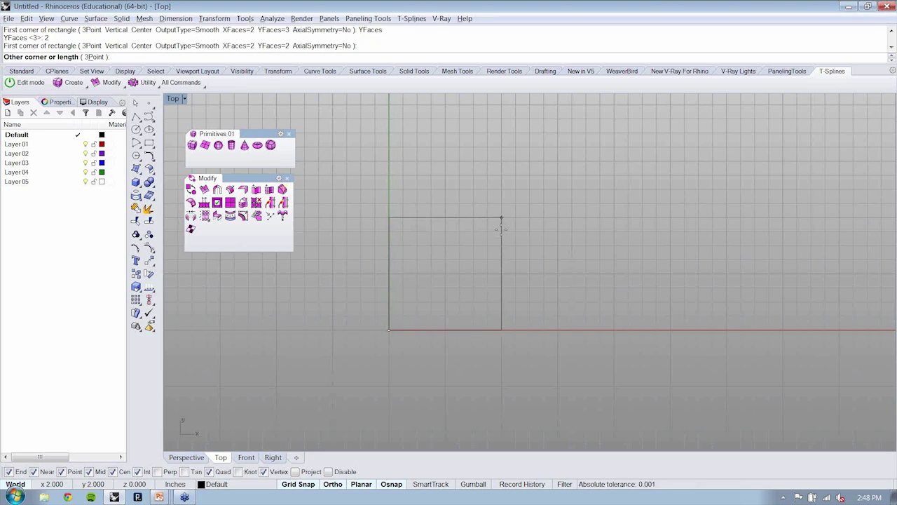
text(8)
key(Return)
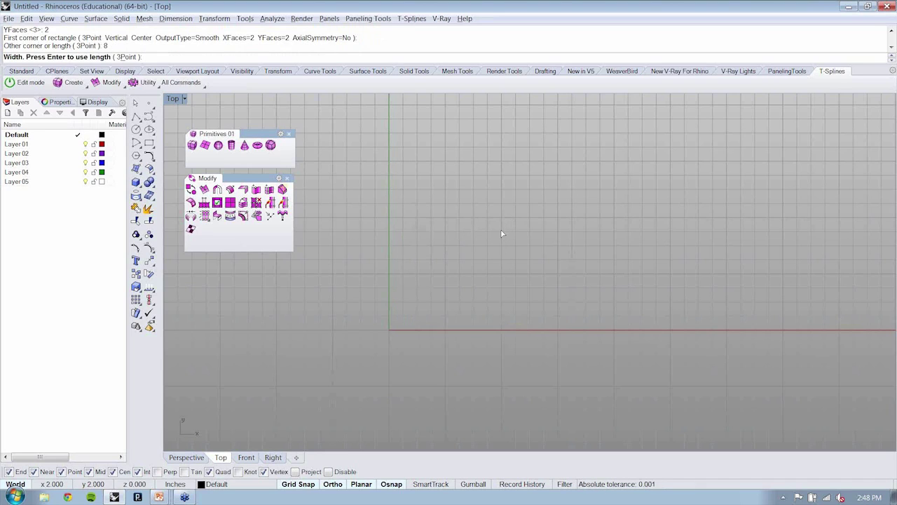
key(Return)
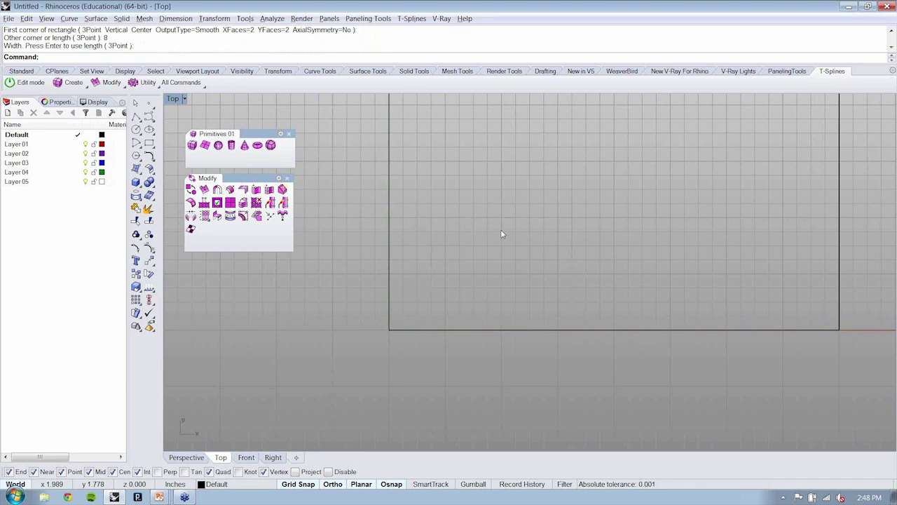
- Set the Top viewport to Shaded display with the whole plane in view
scroll(502, 233, down, 2)
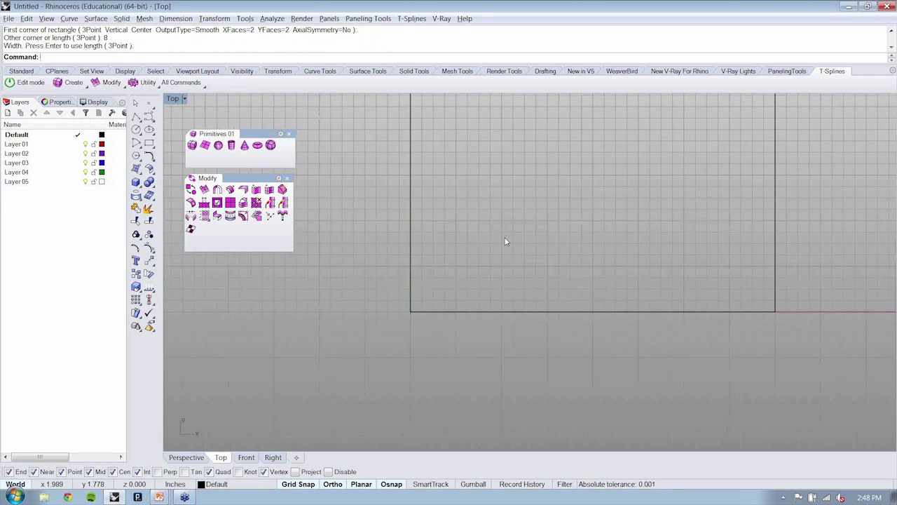
key(ctrl+alt+s)
scroll(484, 266, down, 4)
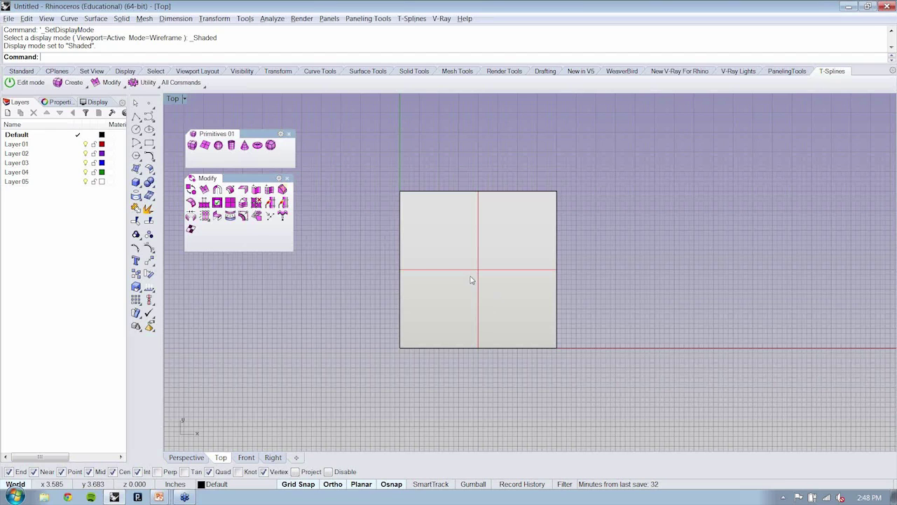
scroll(465, 249, up, 2)
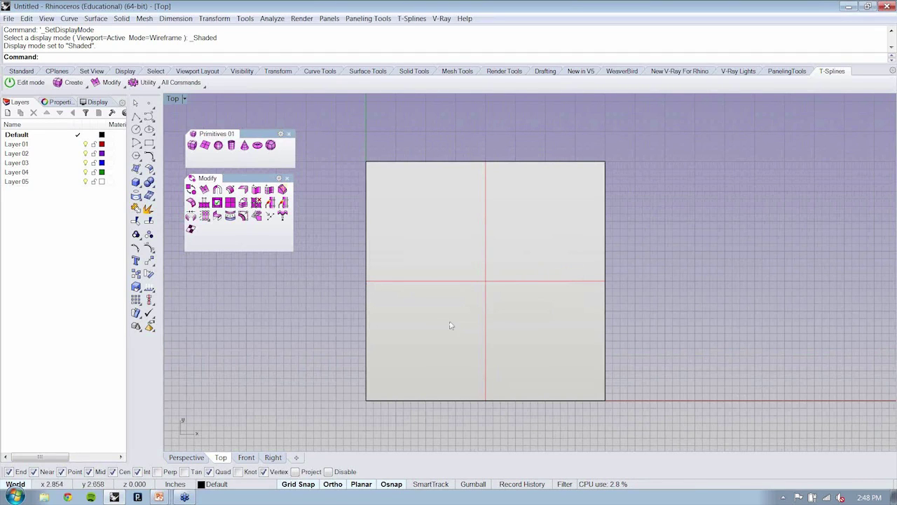
- Inspect the plane in Wireframe display, check the viewport's display settings, and return to Shaded display
key(ctrl+alt+w)
click(513, 280)
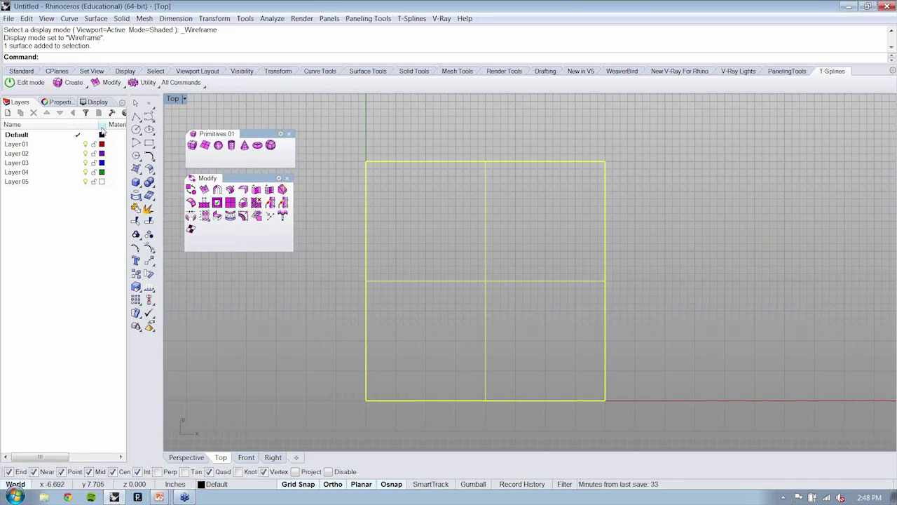
click(97, 102)
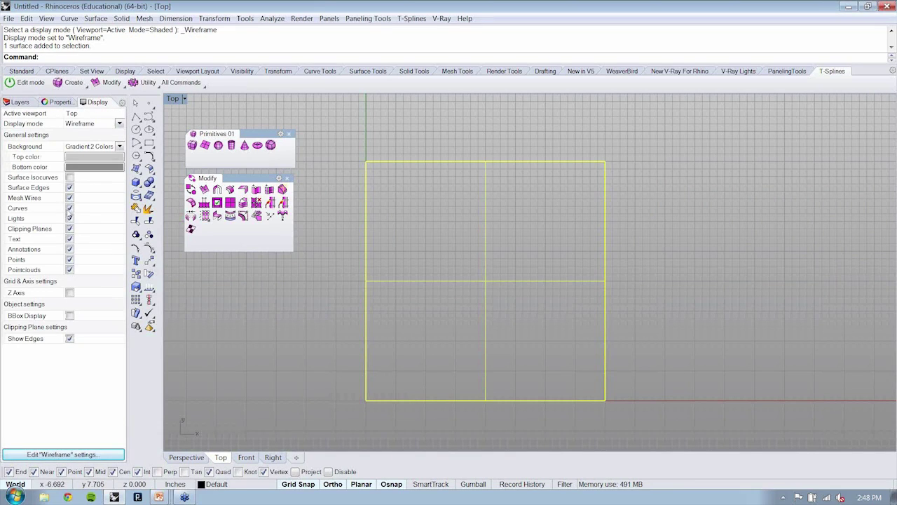
click(28, 103)
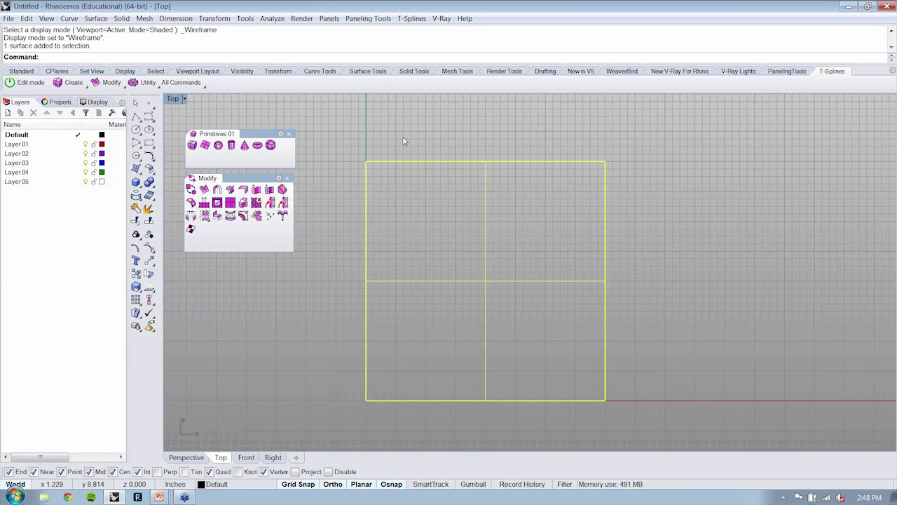
click(509, 297)
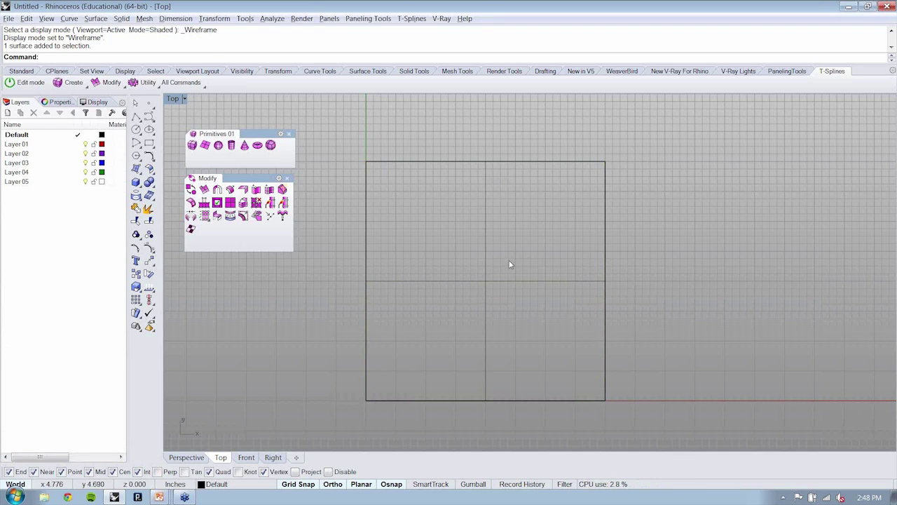
key(ctrl+alt+s)
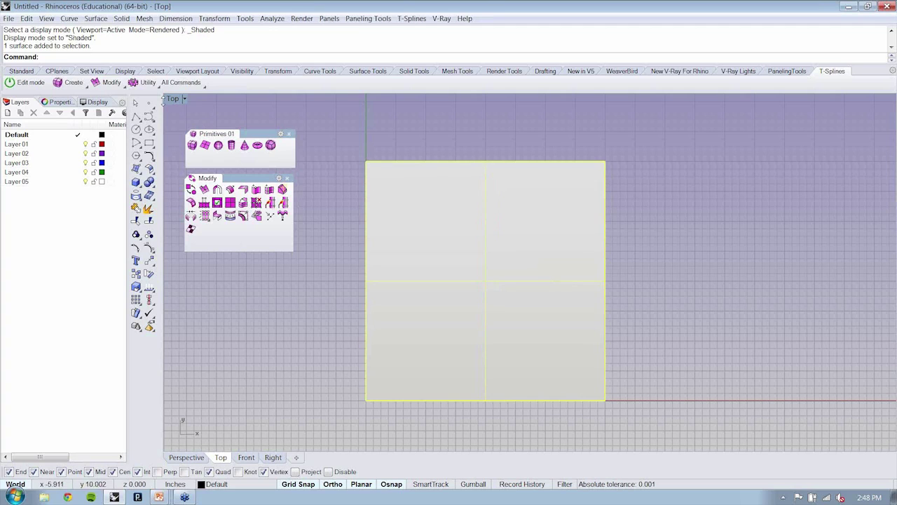
click(645, 192)
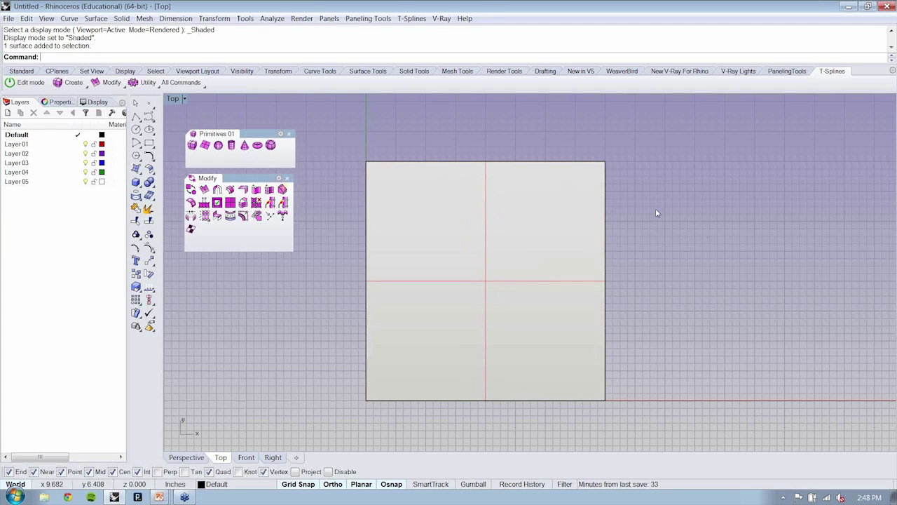
- Create a second 8-inch square T-Splines plane along the X axis beside the first, with 3 X faces and 3 Y faces
scroll(657, 212, down, 1)
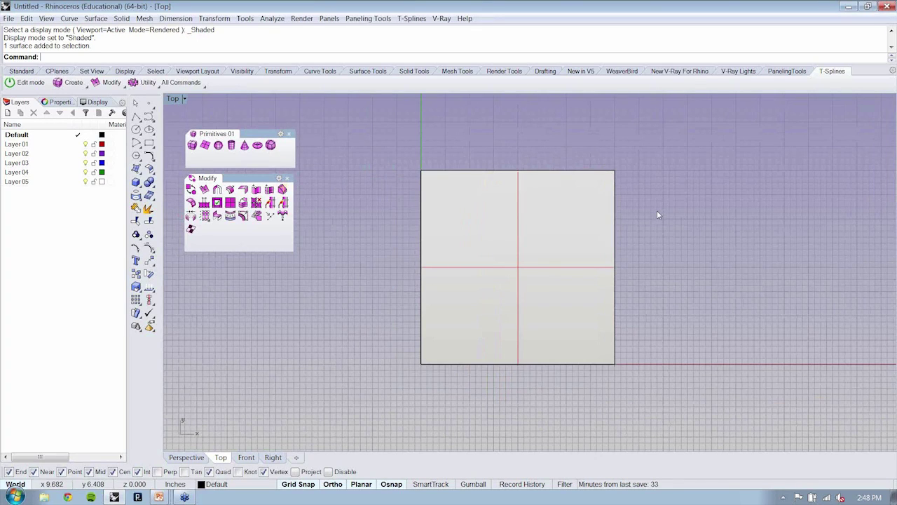
scroll(657, 215, down, 1)
right_drag(657, 215, 421, 275)
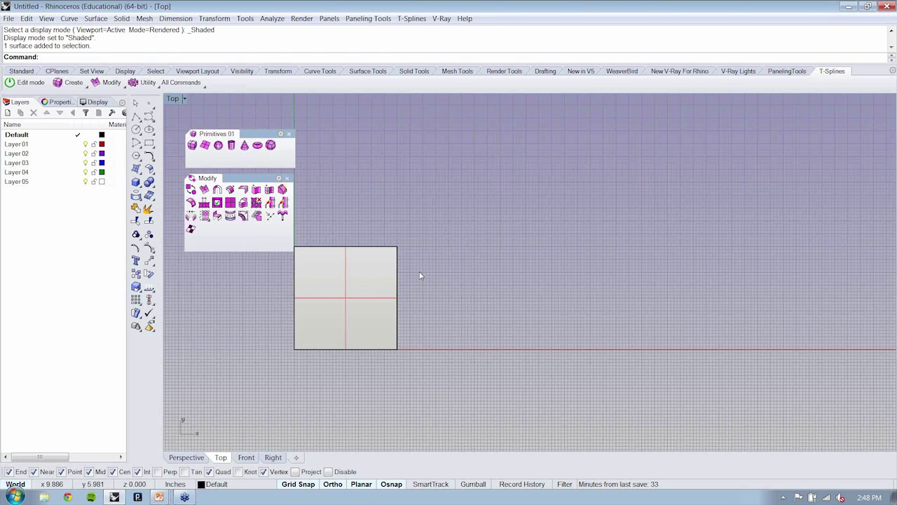
click(204, 146)
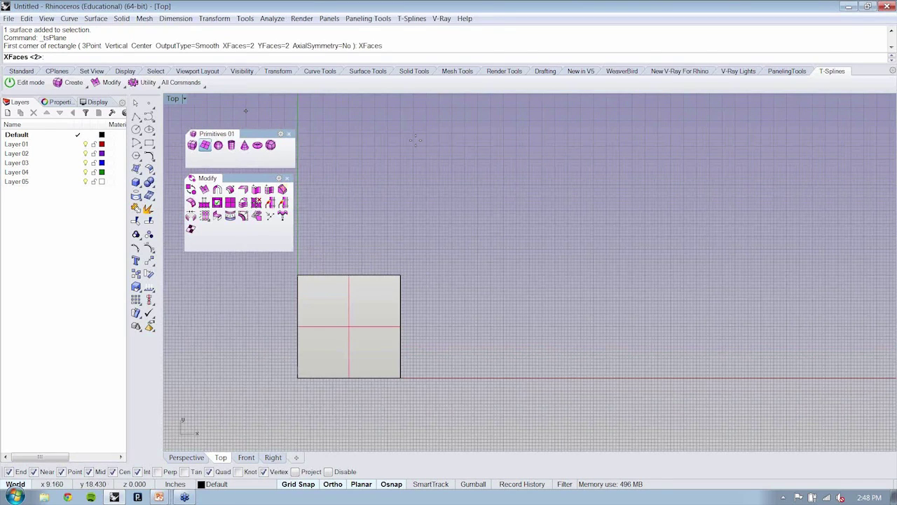
text(3)
key(Return)
text(y)
key(Return)
text(3)
key(Return)
scroll(441, 376, up, 1)
click(425, 377)
text(8)
key(Return)
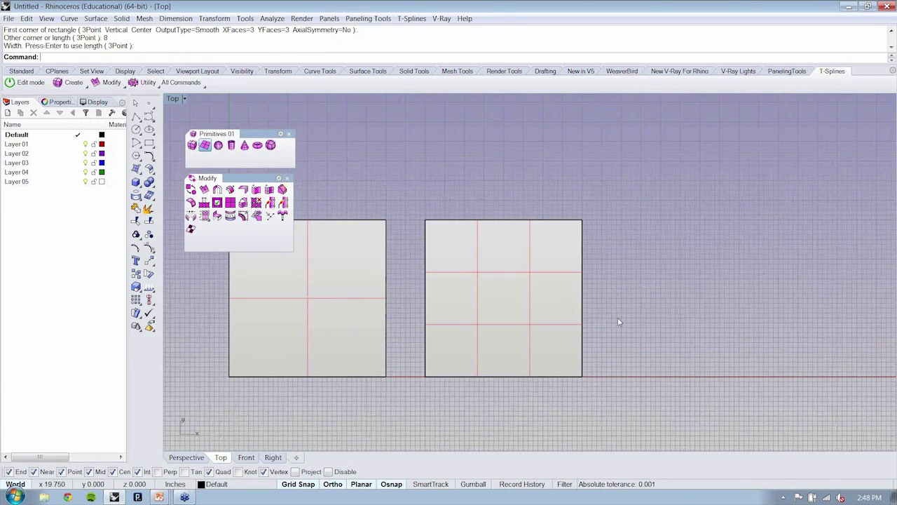
- Create a third 8-inch square T-Splines plane along the X axis beside the second, with 5 X faces and 5 Y faces
right_drag(618, 322, 657, 300)
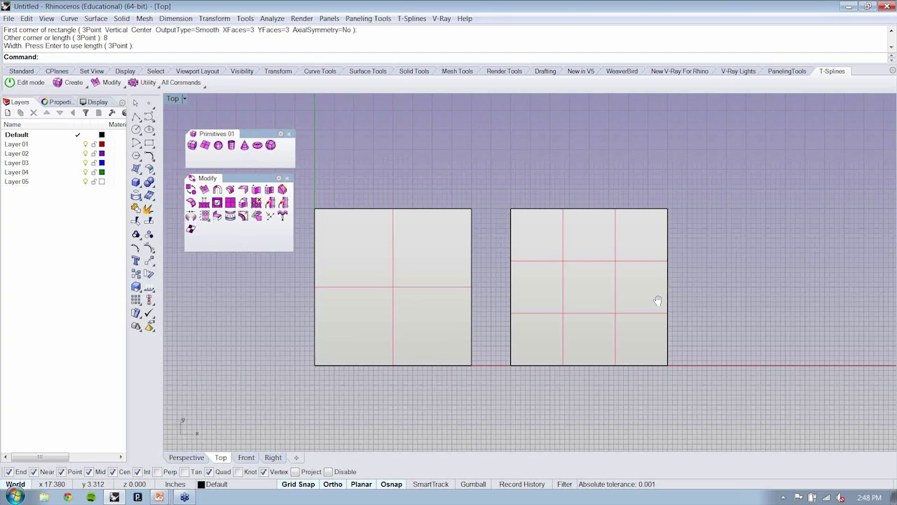
right_drag(657, 300, 668, 298)
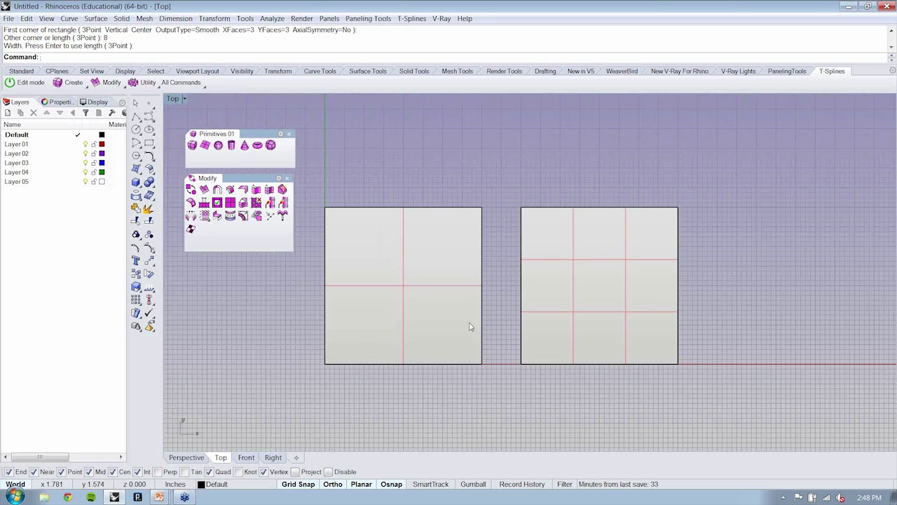
right_drag(470, 327, 431, 331)
key(Return)
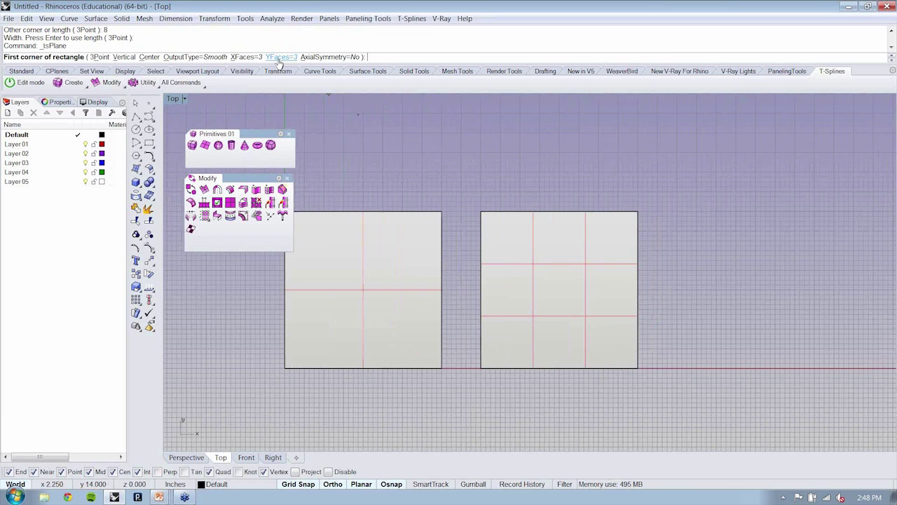
click(280, 56)
text(5)
key(Return)
click(688, 368)
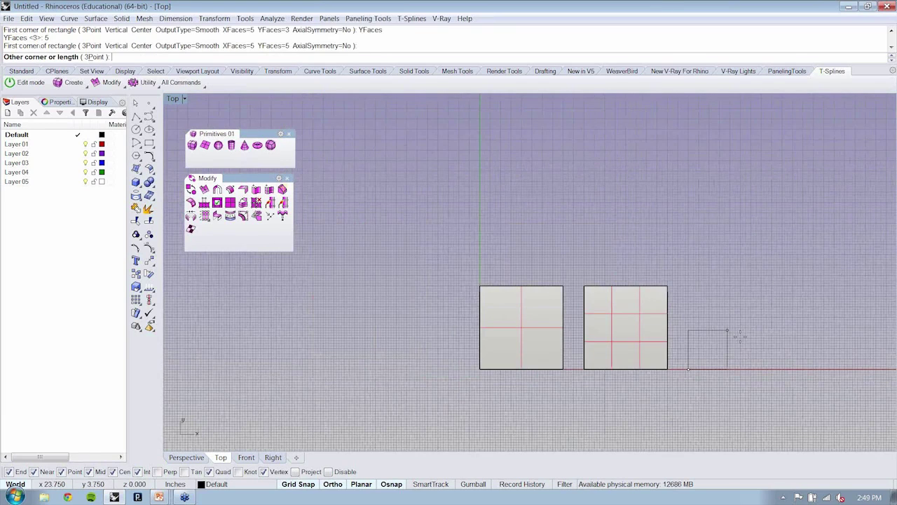
text(8)
key(Return)
key(Return)
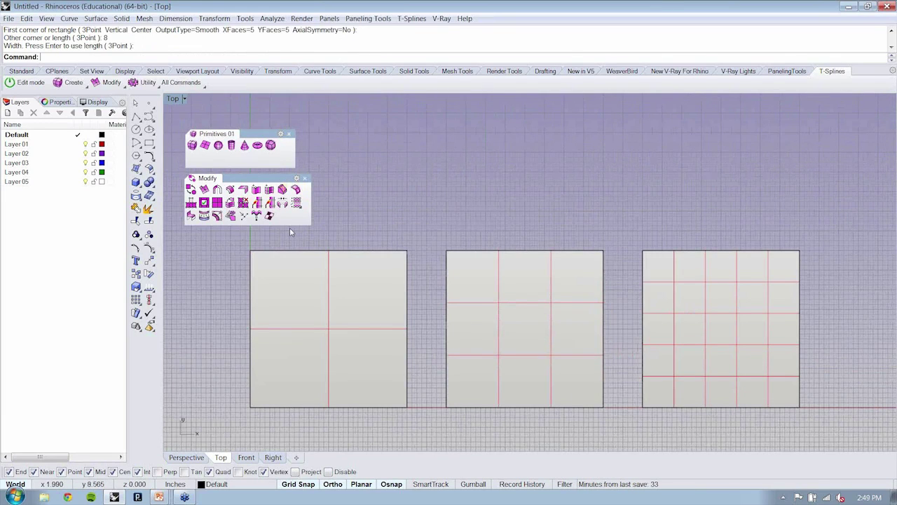
- Copy the three planes straight up to form a second row above the originals
right_drag(452, 248, 453, 247)
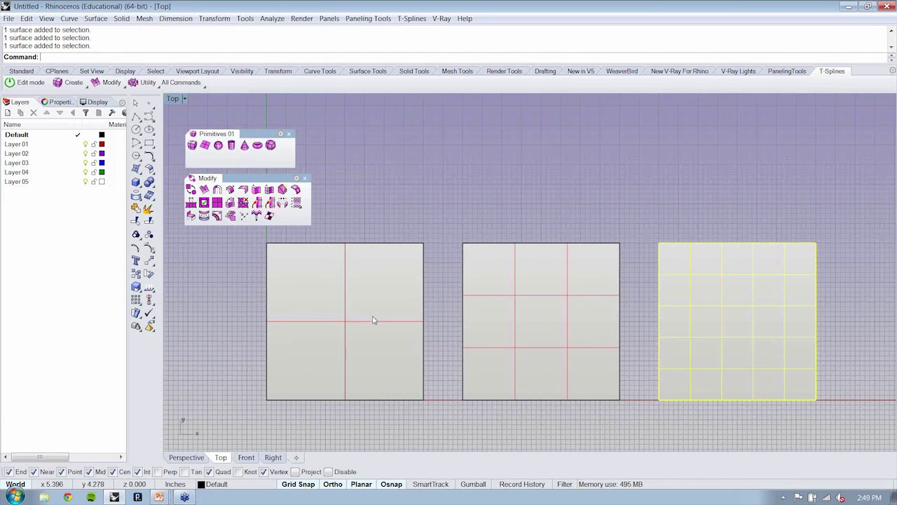
key(Escape)
scroll(437, 301, down, 3)
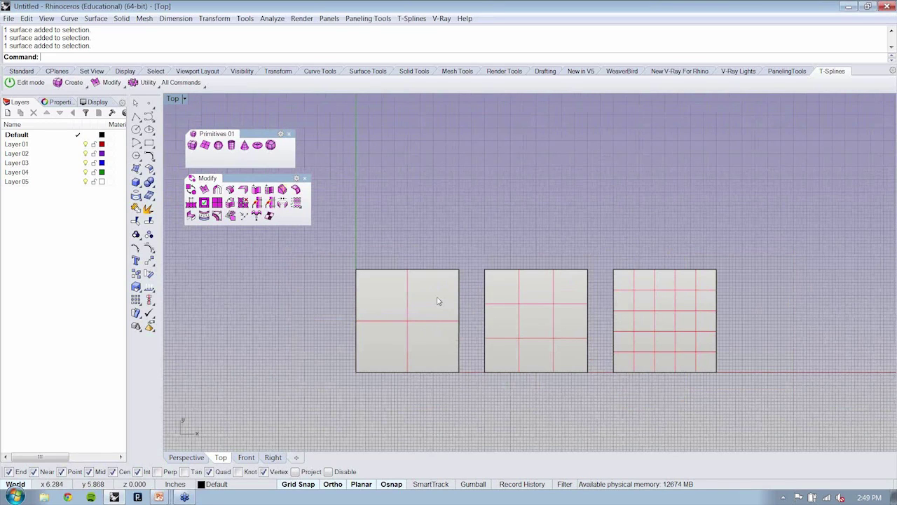
click(347, 328)
click(348, 169)
right_drag(388, 290, 304, 305)
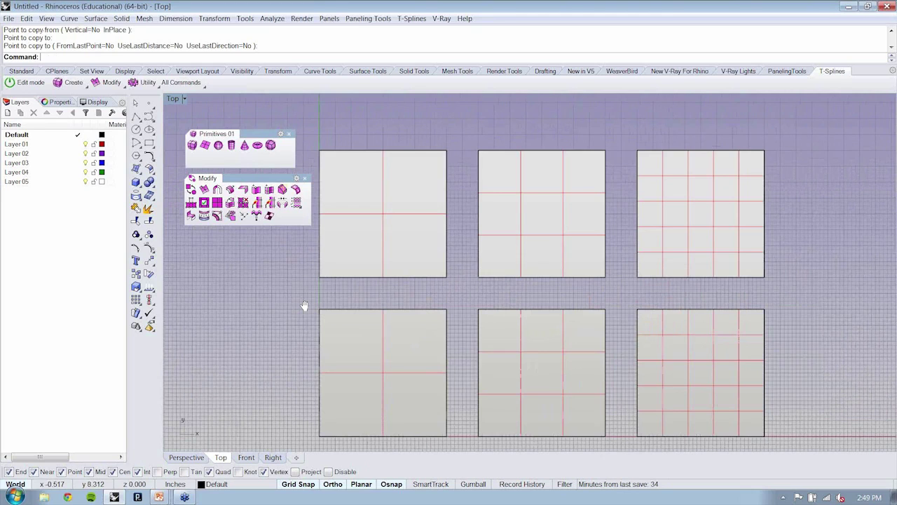
- Toggle the smooth display off for the three T-Splines planes in the upper row
right_drag(305, 305, 324, 330)
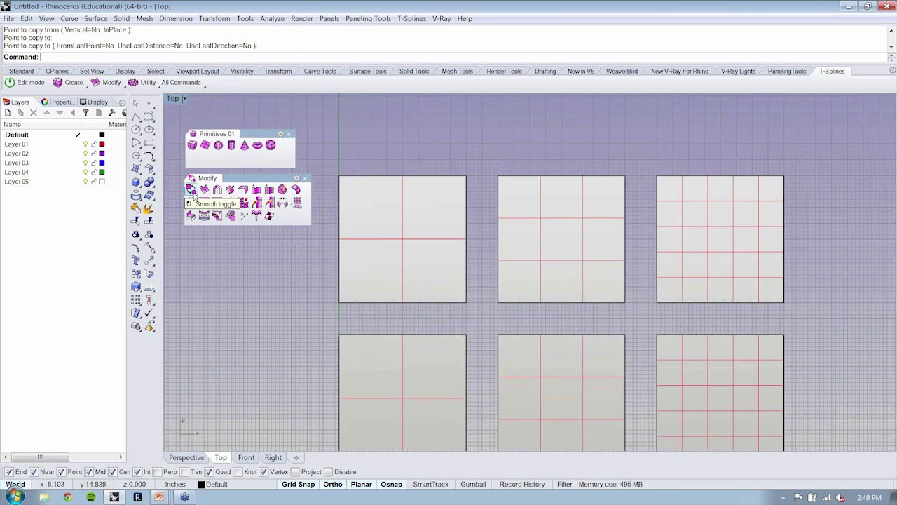
click(190, 190)
click(413, 188)
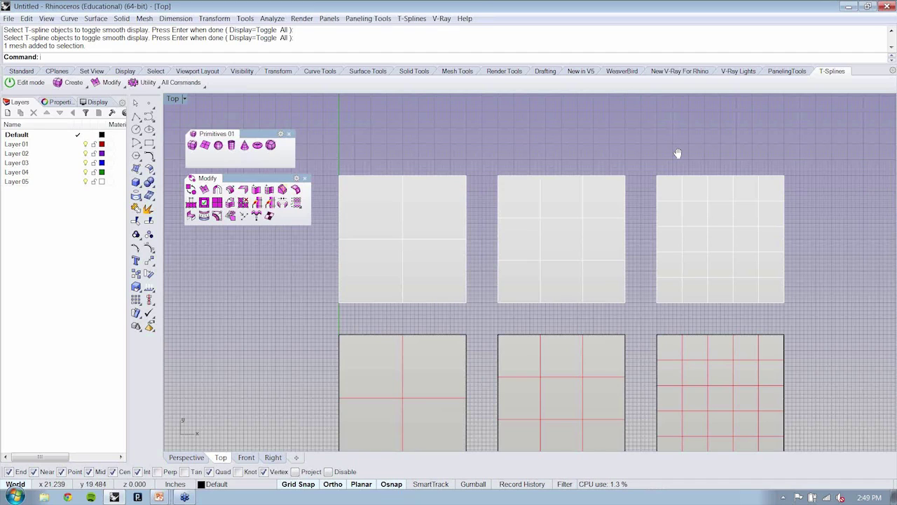
- Copy the three box-display planes straight up to form a third row above the second
right_drag(678, 153, 681, 155)
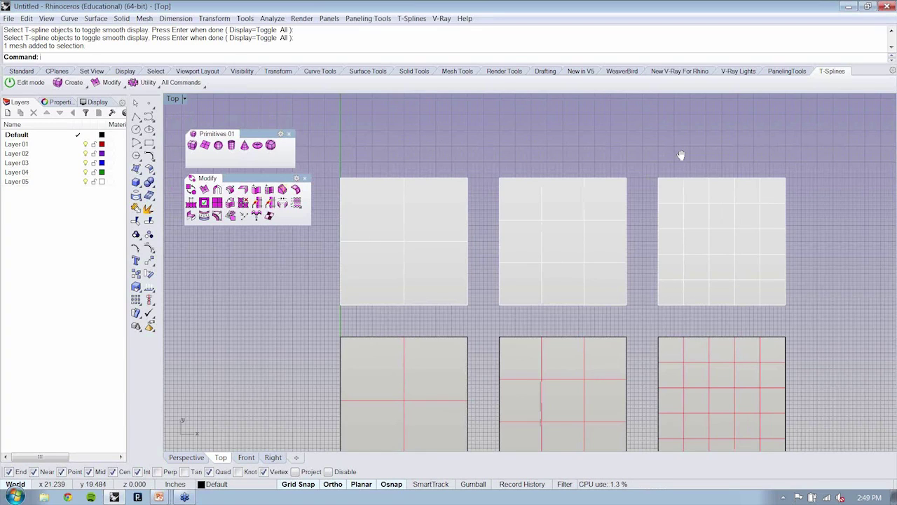
scroll(540, 232, down, 3)
drag(729, 224, 179, 249)
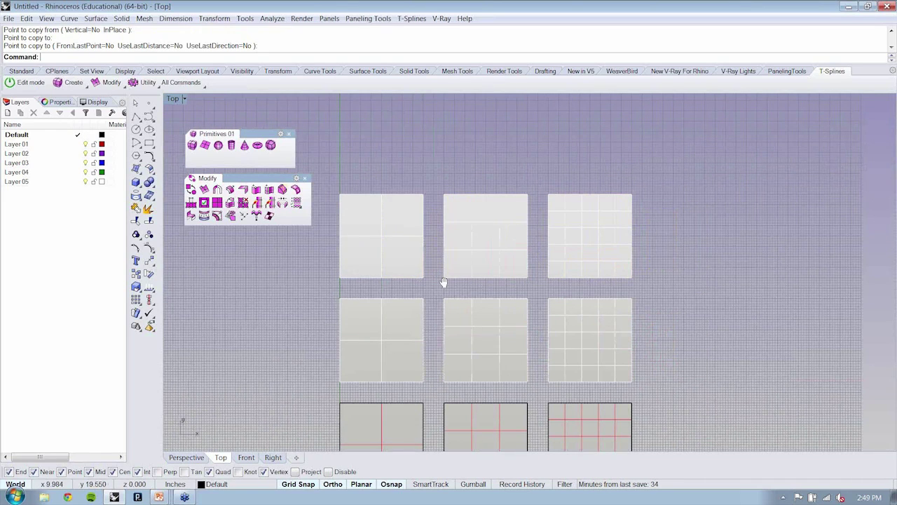
- Maximise the Perspective viewport and examine the three rows of planes from different angles
key(ctrl+m)
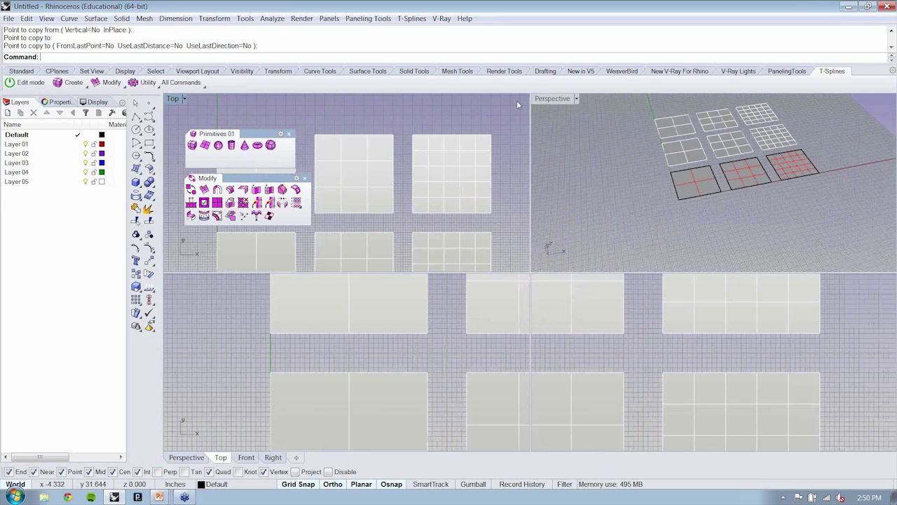
double_click(552, 98)
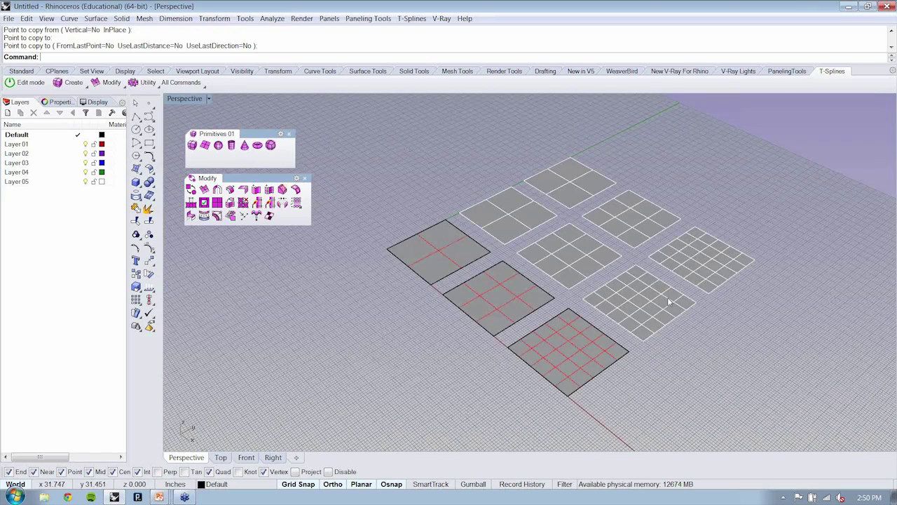
right_drag(670, 303, 549, 358)
key(Return)
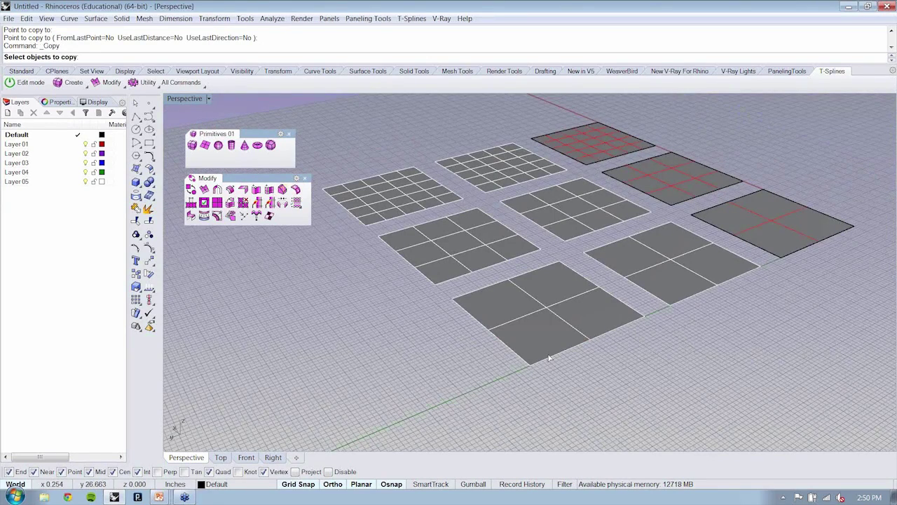
key(Escape)
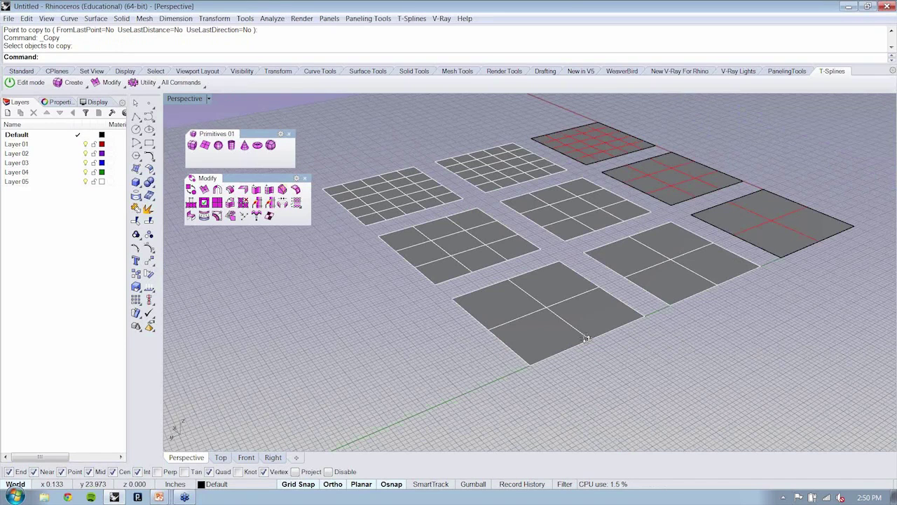
key(Right)
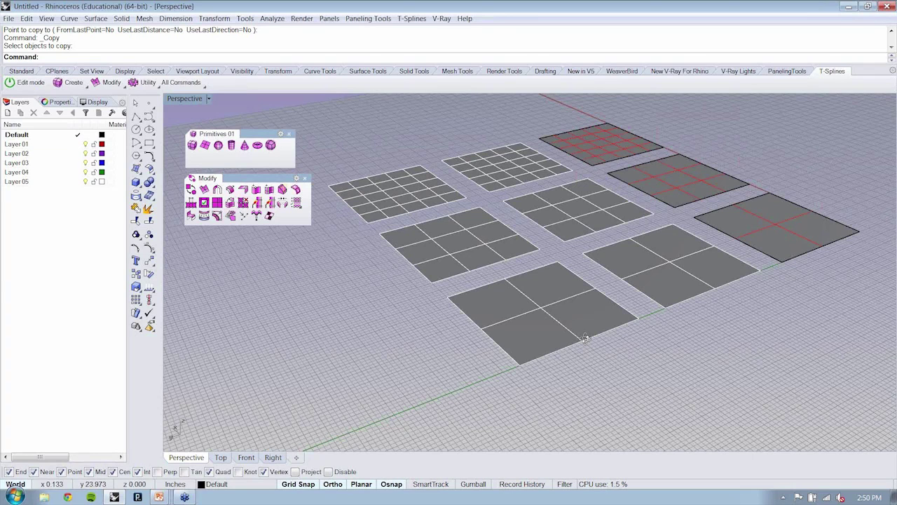
right_drag(585, 338, 343, 298)
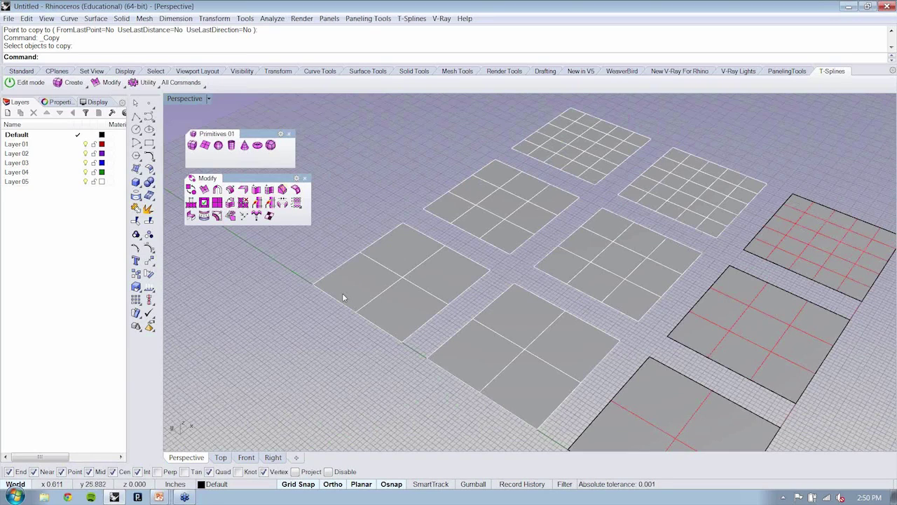
right_drag(343, 298, 418, 287)
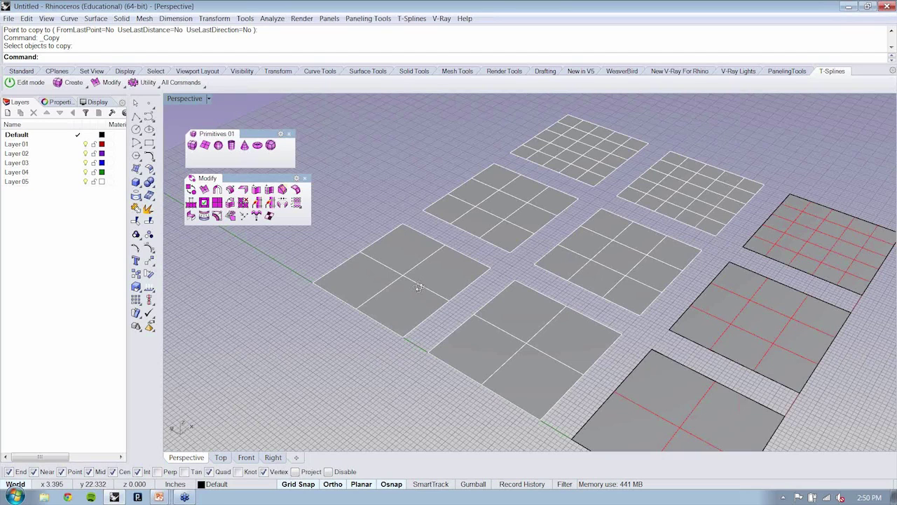
right_drag(419, 288, 440, 202)
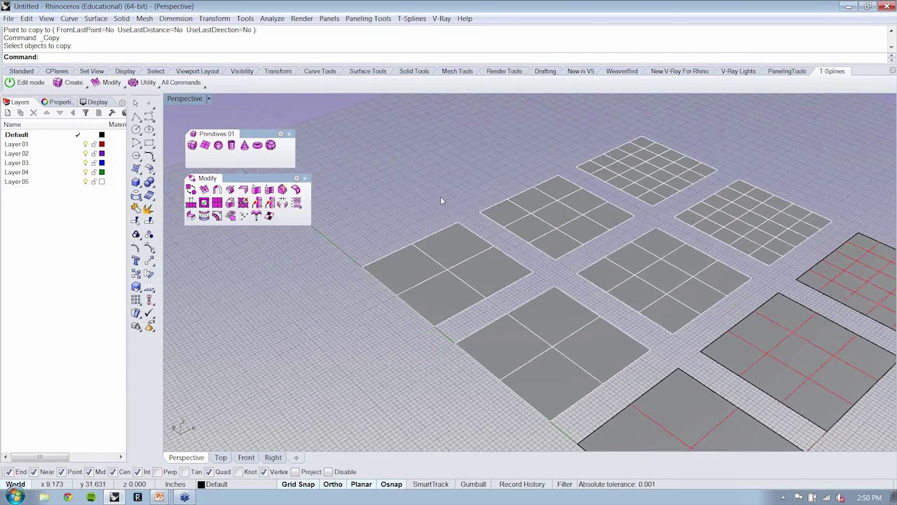
- Turn on T-Splines Edit Mode and select the whole 2x2 plane of the third row in Objects mode
click(26, 82)
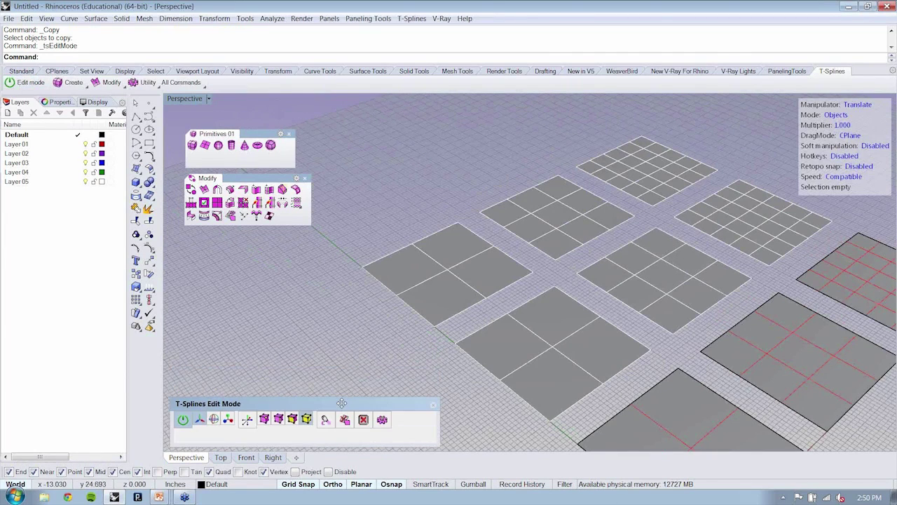
drag(342, 402, 376, 399)
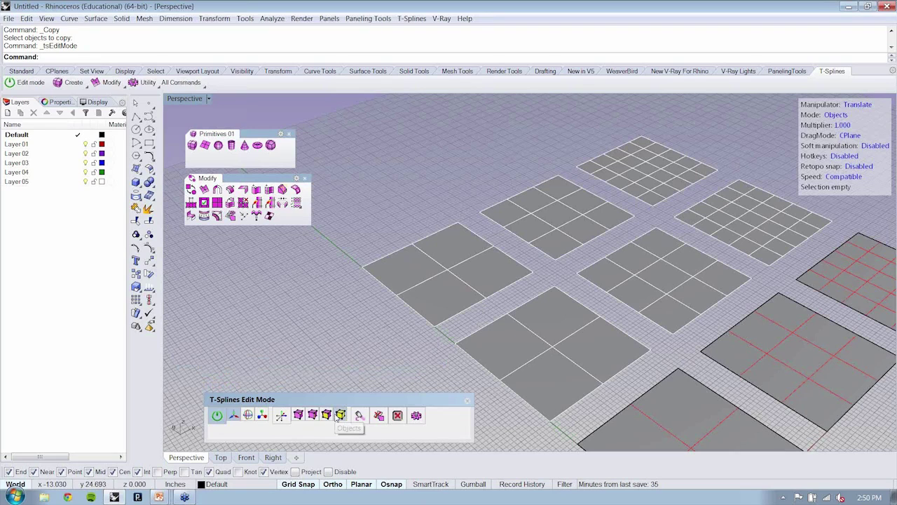
click(415, 300)
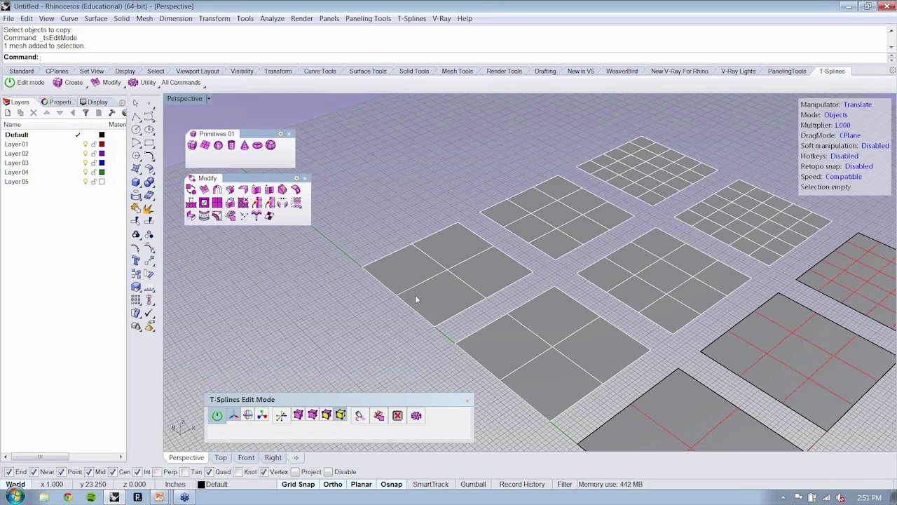
click(417, 294)
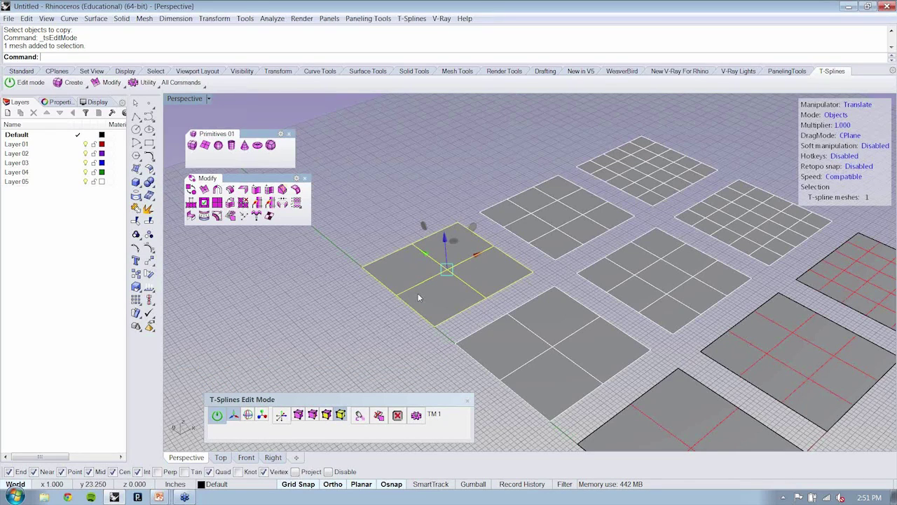
- Try moving the selected 2x2 plane straight up along Z with the translate manipulator, and undo the move
right_drag(418, 297, 502, 241)
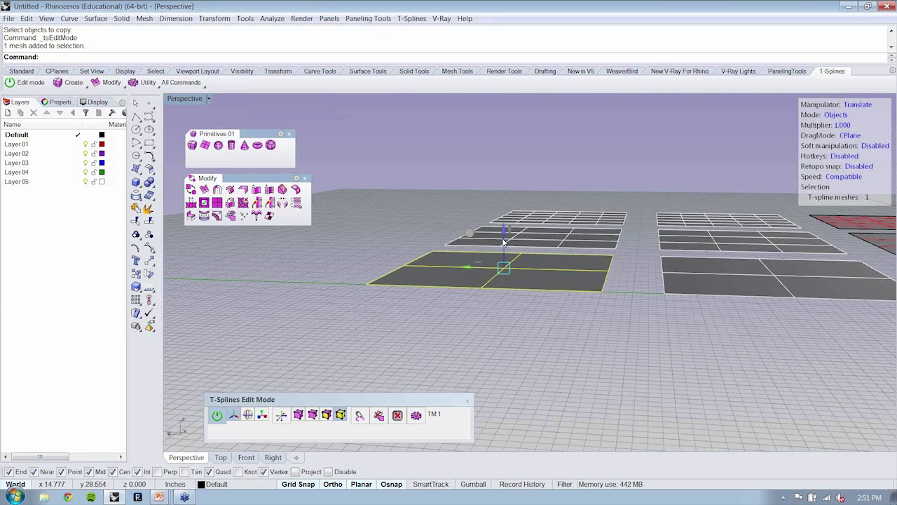
key(Home)
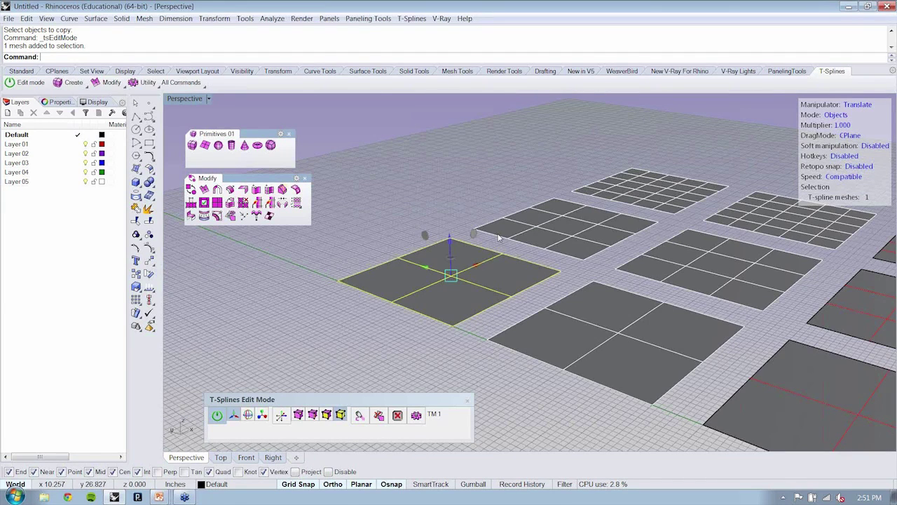
right_drag(498, 238, 455, 269)
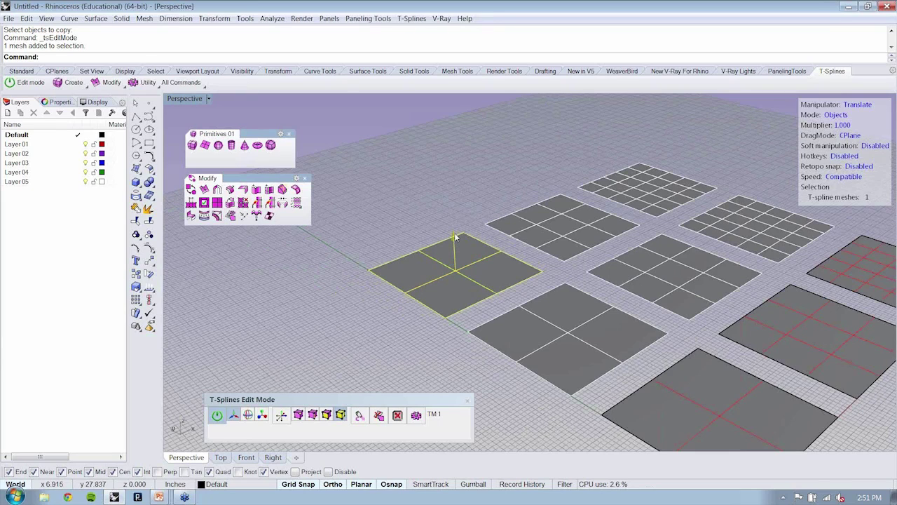
drag(455, 237, 453, 202)
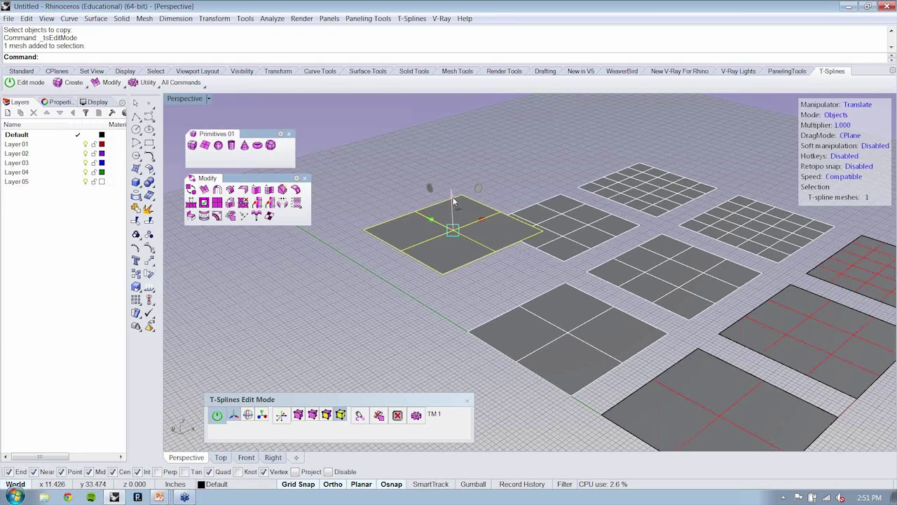
key(ctrl+z)
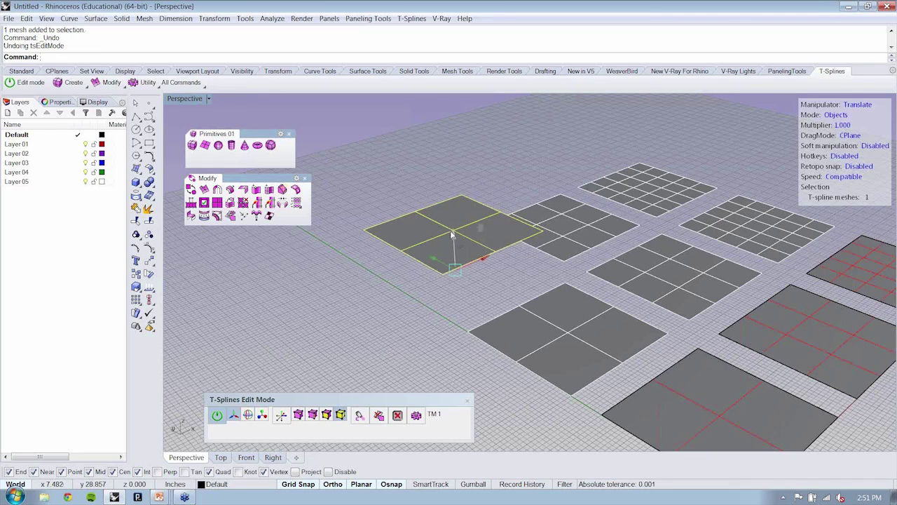
- Select the outer corner face of the third-row 2x2 plane and translate it along Z, trying 1 and 4 inches before settling on 2
drag(420, 238, 413, 274)
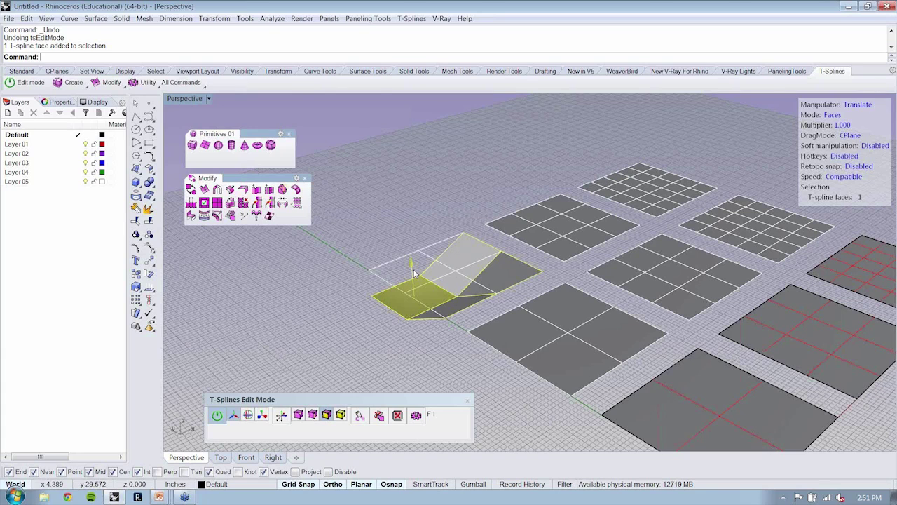
click(444, 270)
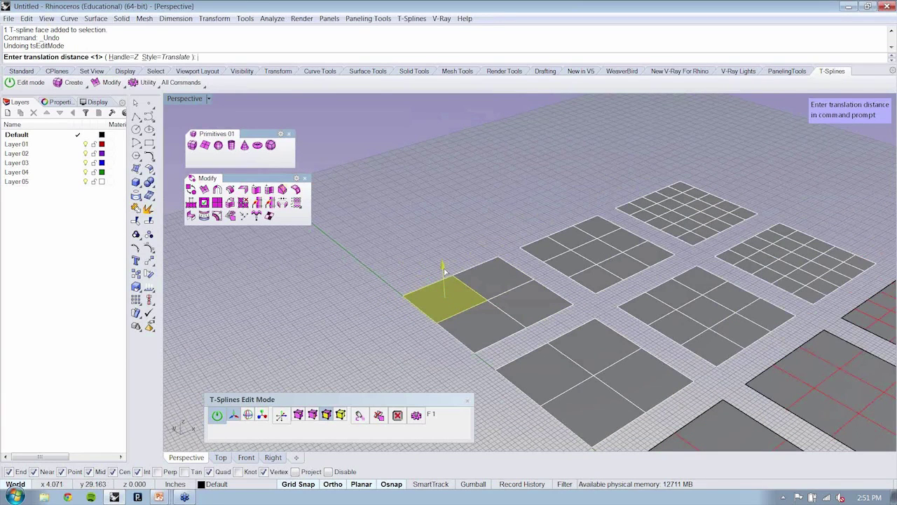
text(1)
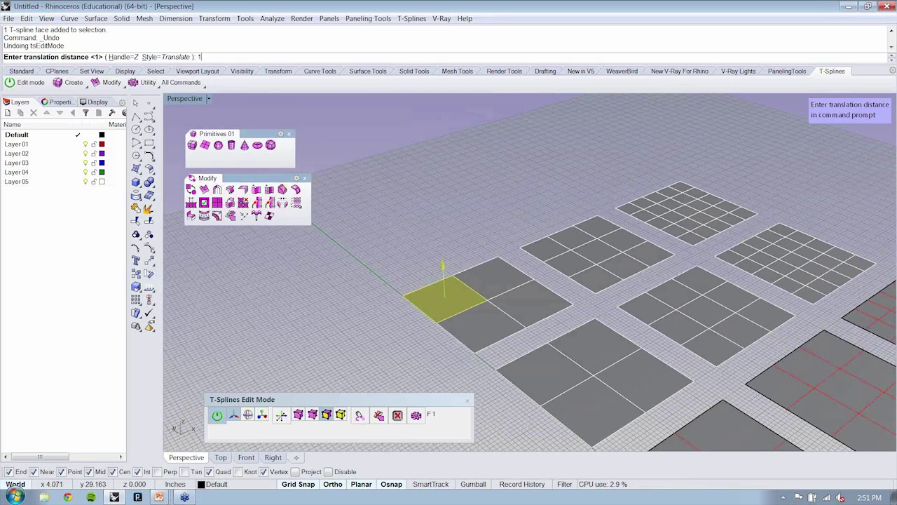
key(Return)
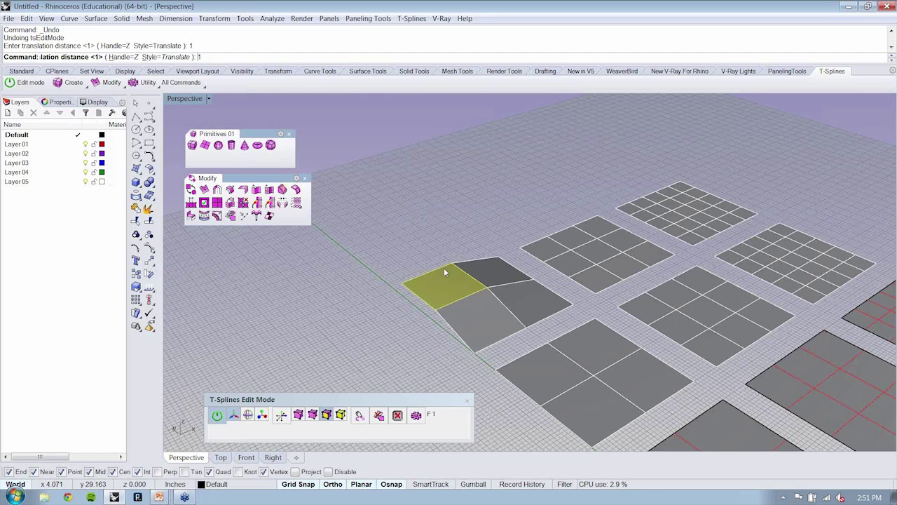
key(Return)
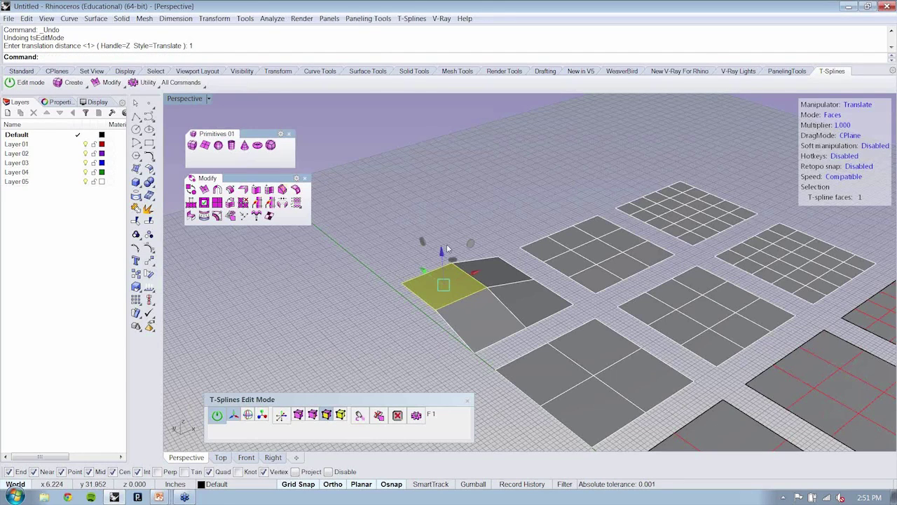
click(446, 249)
text(4)
key(Return)
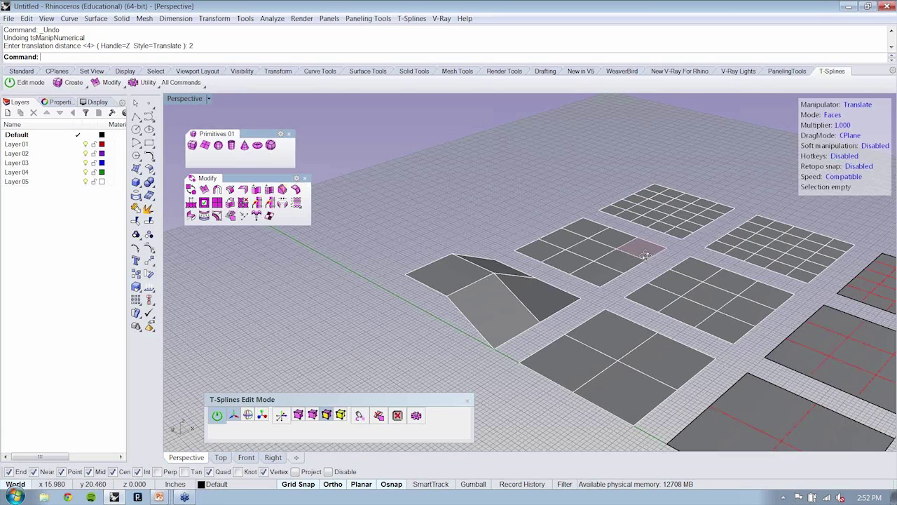
- Raise the matching corner faces of the third-row 3x3 and 5x5 planes by 2 inches along Z
click(534, 219)
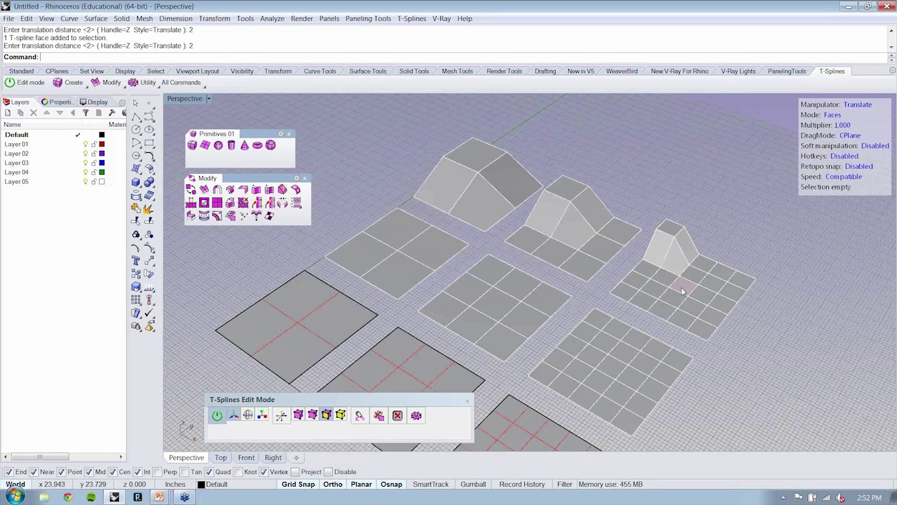
right_drag(684, 293, 668, 283)
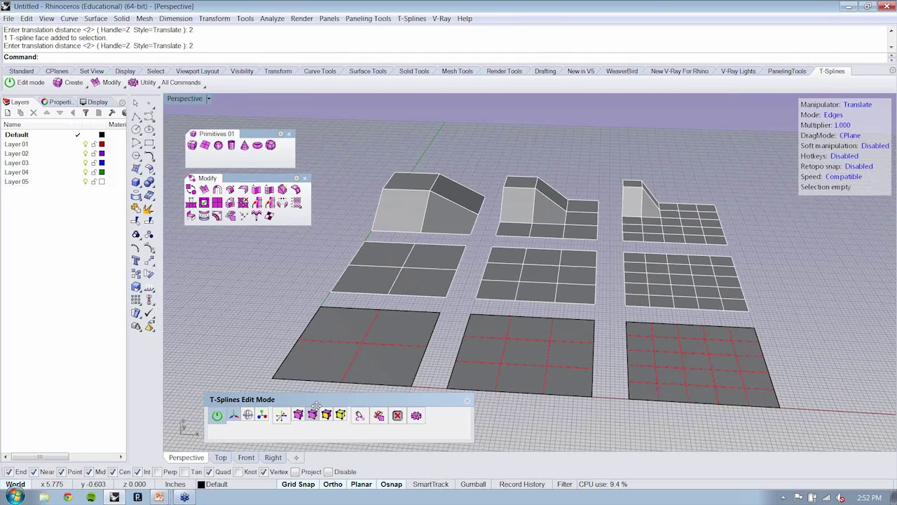
- In Edges mode, raise an edge on the third-row 2x2 and 3x3 planes and two edges on the 5x5 plane
right_drag(317, 407, 407, 227)
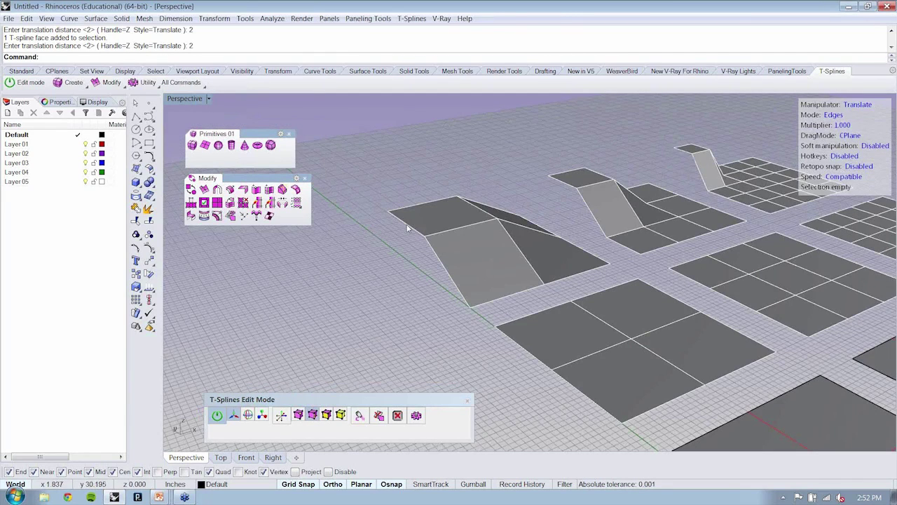
click(569, 328)
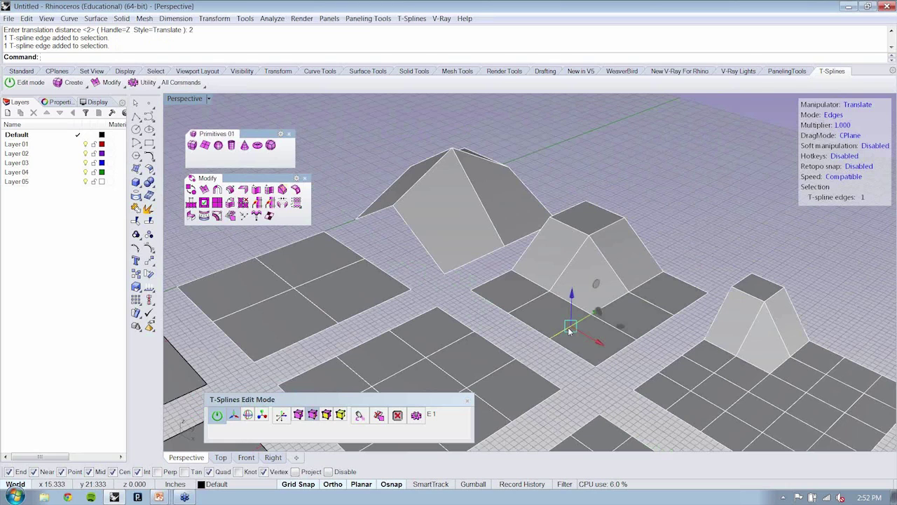
key(ctrl+z)
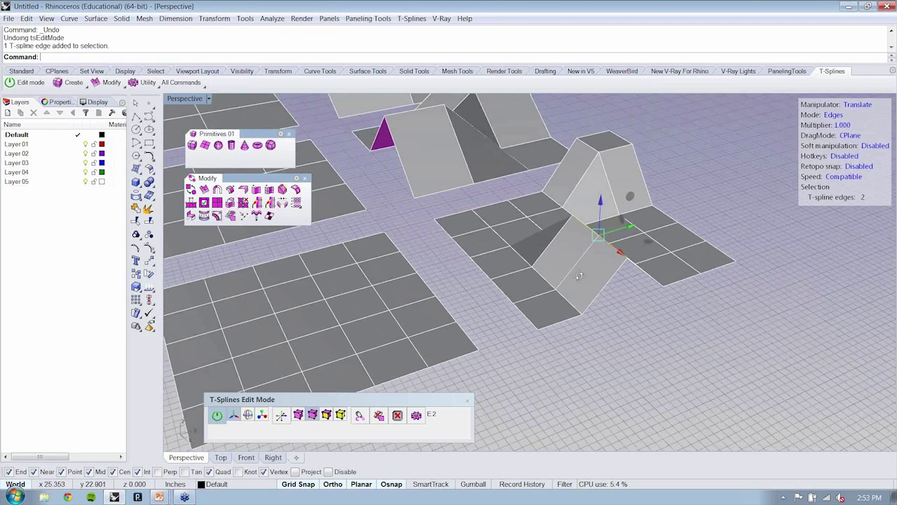
right_drag(579, 277, 434, 242)
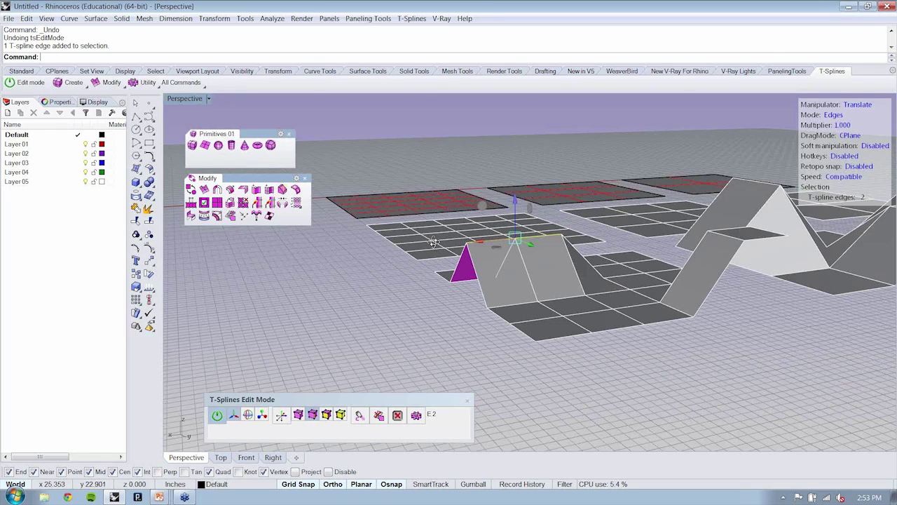
right_drag(435, 241, 516, 298)
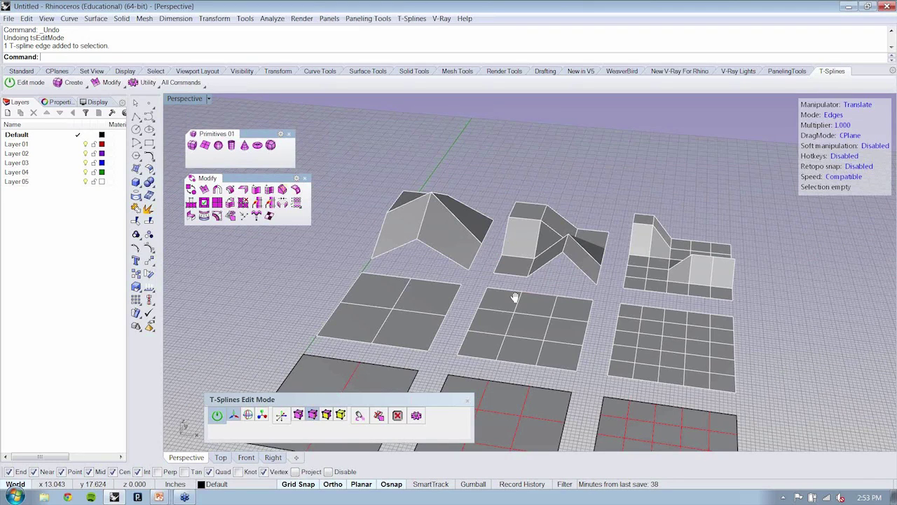
- In Verts mode, undo the vertex move on the 2x2 plane and raise one outer vertex of the third-row 3x3 plane along Z
right_drag(515, 298, 641, 287)
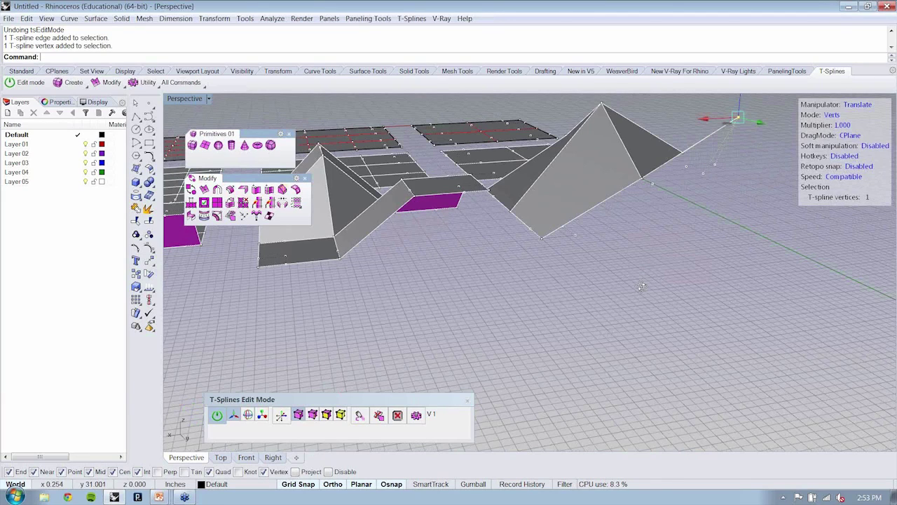
key(ctrl+z)
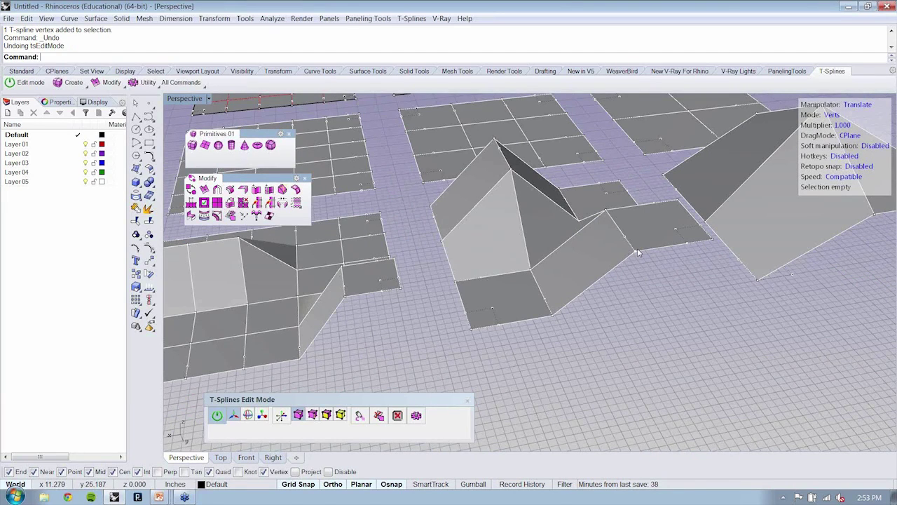
click(637, 252)
scroll(557, 232, up, 5)
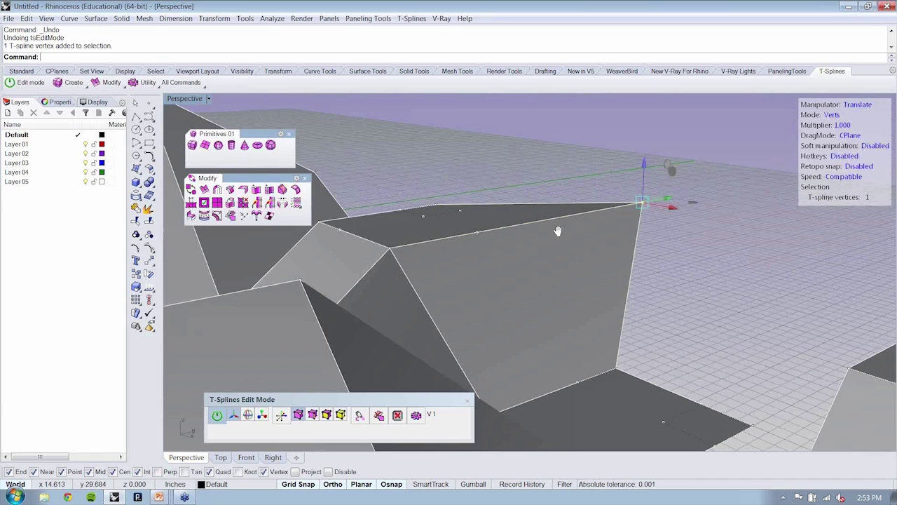
right_drag(558, 231, 573, 313)
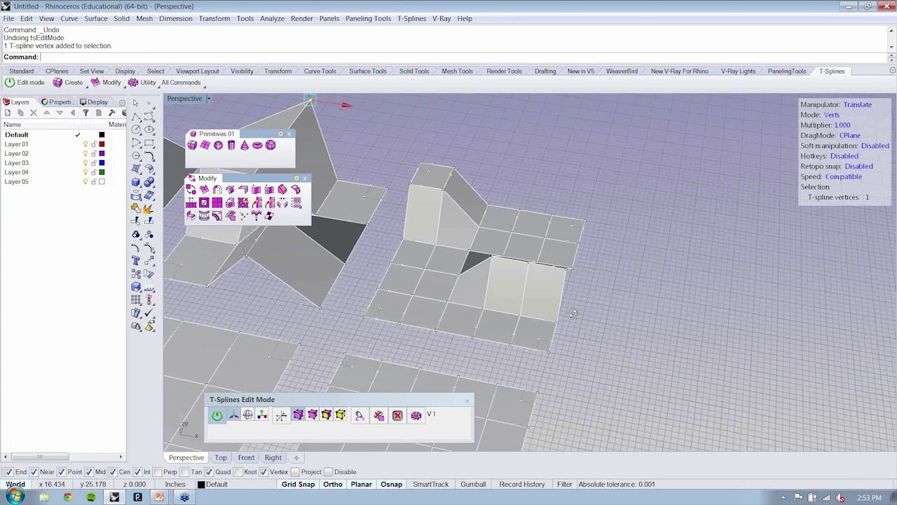
- Select two vertices on the outer side of the third-row 5x5 plane and pull them outward along X
shift+click(572, 313)
right_drag(573, 313, 624, 284)
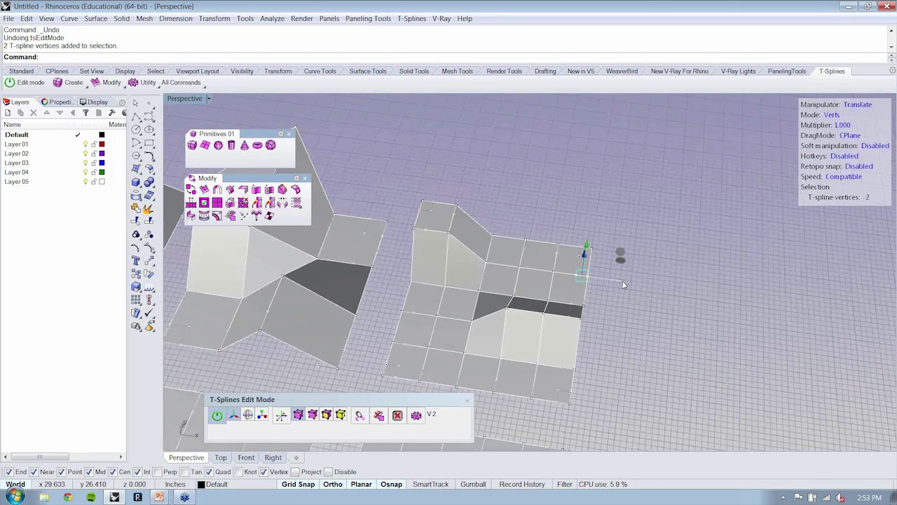
right_drag(624, 284, 645, 419)
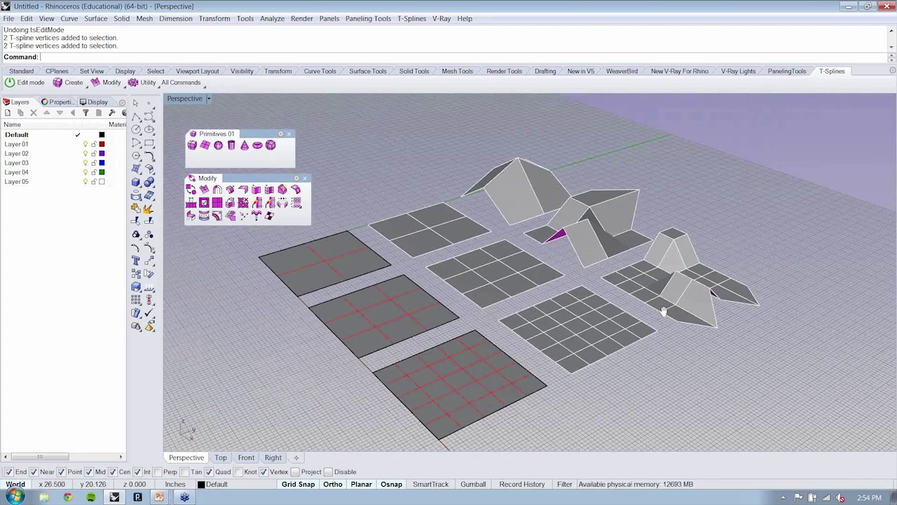
right_drag(663, 312, 772, 350)
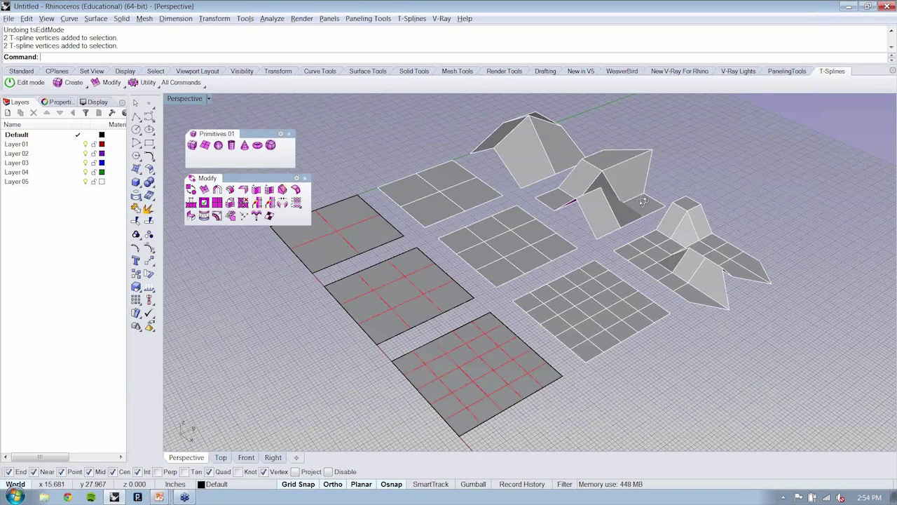
right_drag(643, 202, 642, 204)
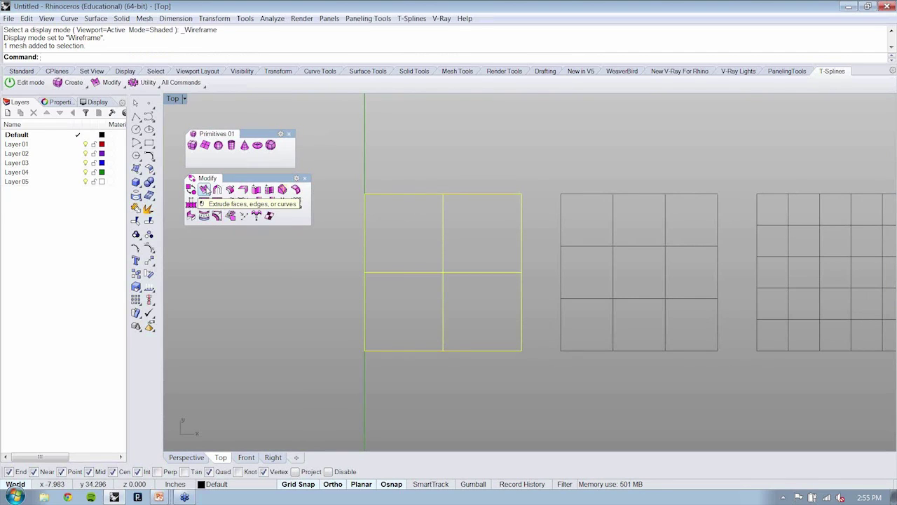
- Extrude all four faces of the flat back-row 2x2 plane and scale them uniformly inward to form a narrow border
click(204, 189)
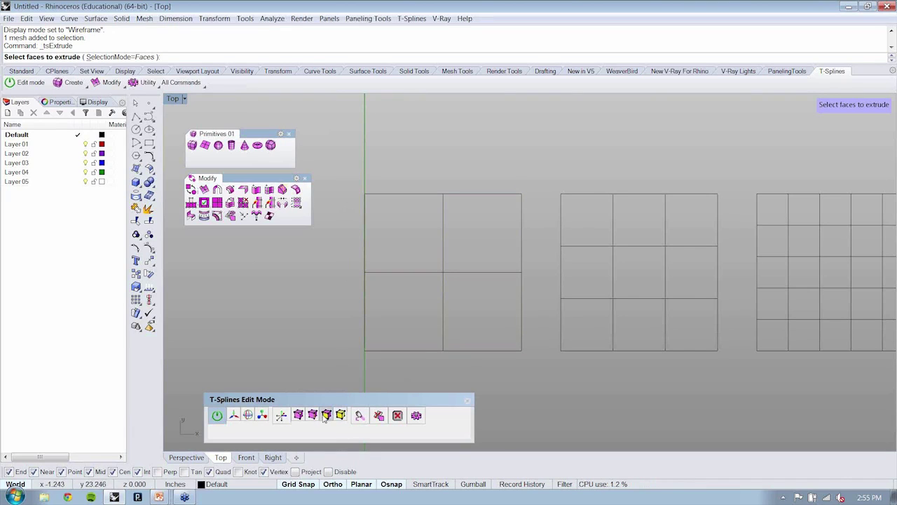
drag(344, 188, 534, 373)
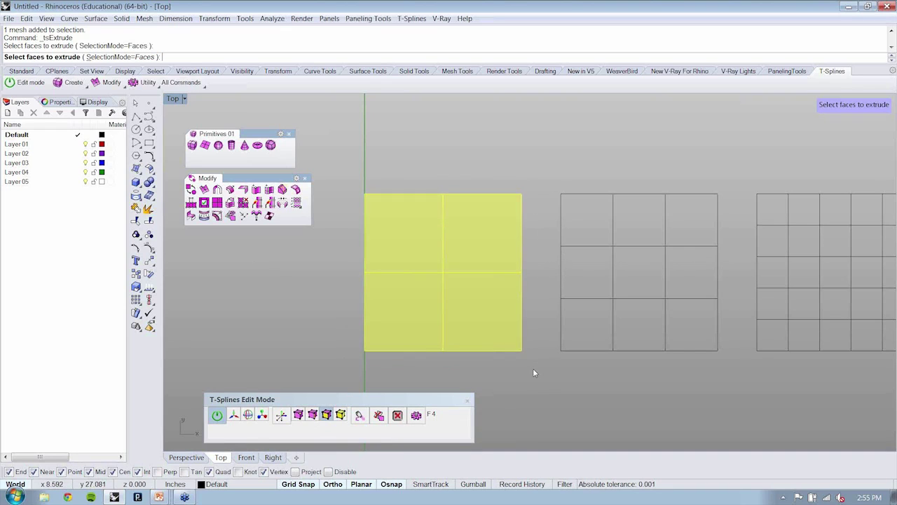
key(Return)
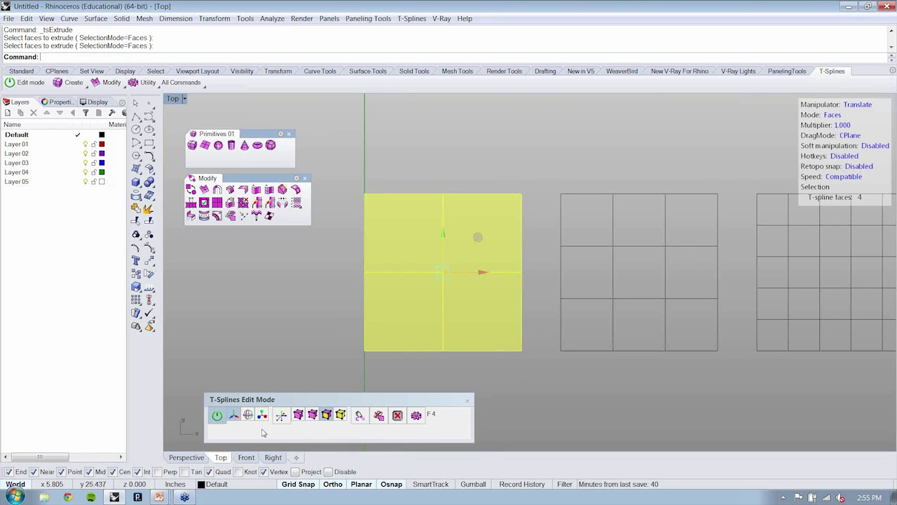
click(262, 414)
ctrl+click(460, 297)
shift+click(452, 288)
drag(442, 274, 429, 278)
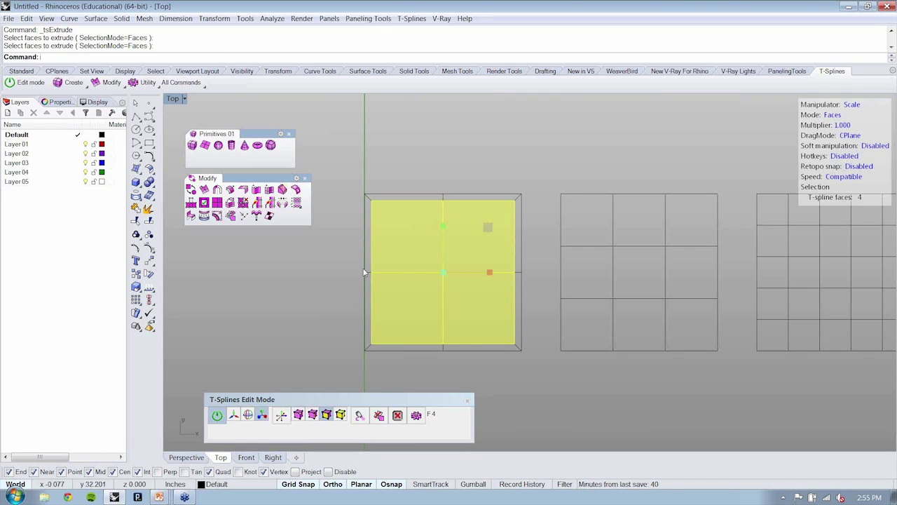
drag(443, 274, 428, 274)
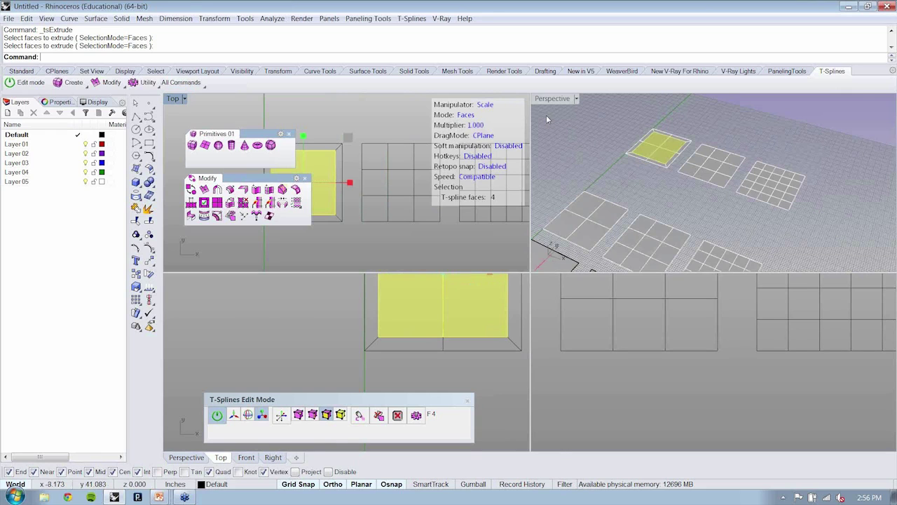
- Inspect the inset 2x2 plane in the Perspective view, toggling it to smooth display and back to box display
key(ctrl+m)
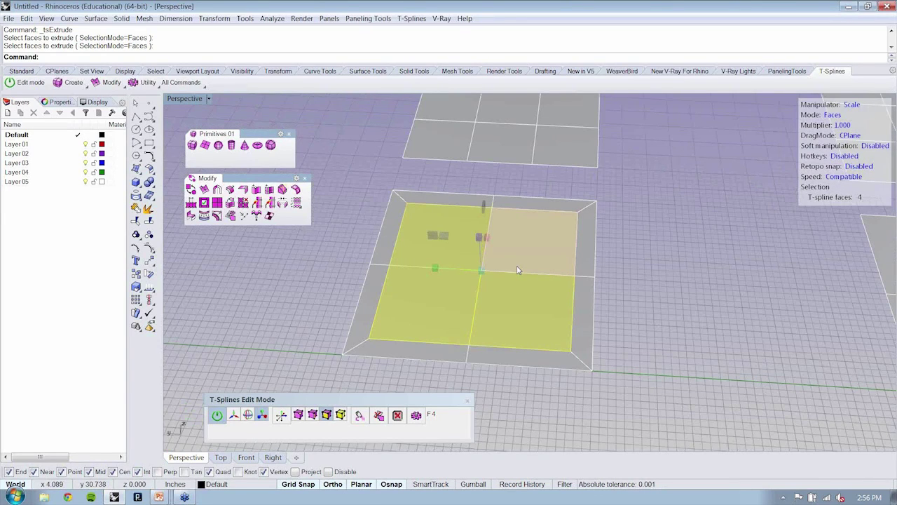
right_drag(428, 333, 416, 342)
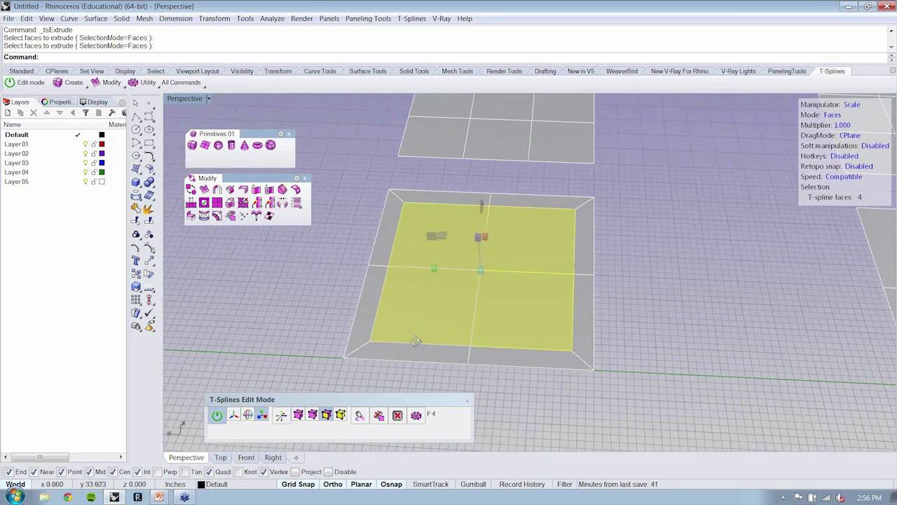
right_drag(416, 342, 548, 364)
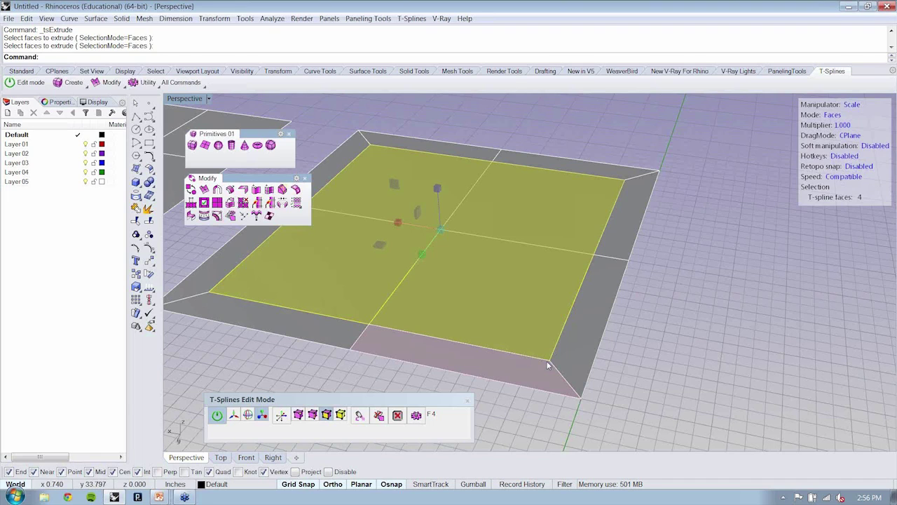
right_drag(548, 365, 673, 330)
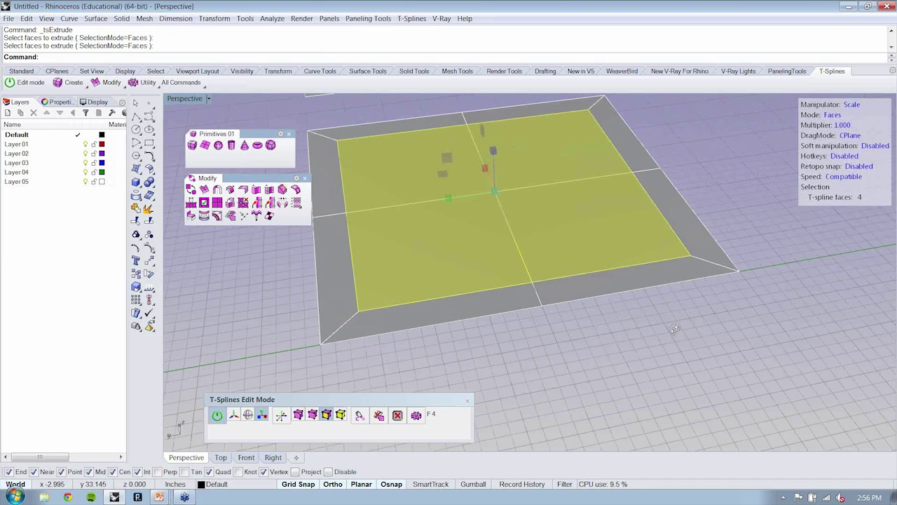
right_drag(673, 329, 191, 190)
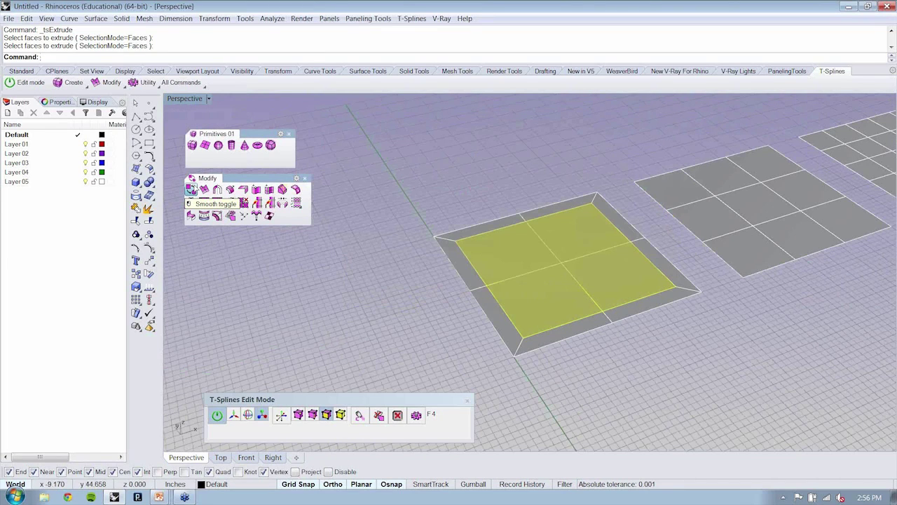
click(191, 190)
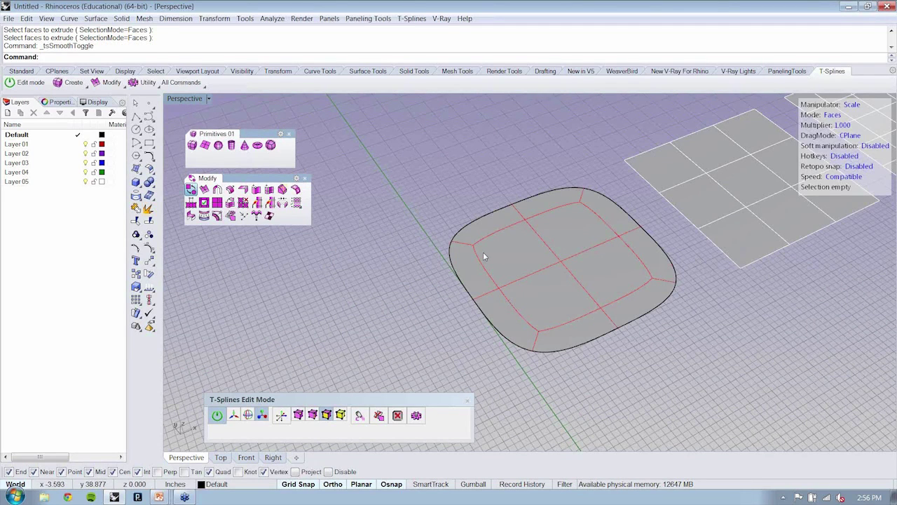
right_click(483, 256)
click(483, 256)
scroll(436, 280, up, 3)
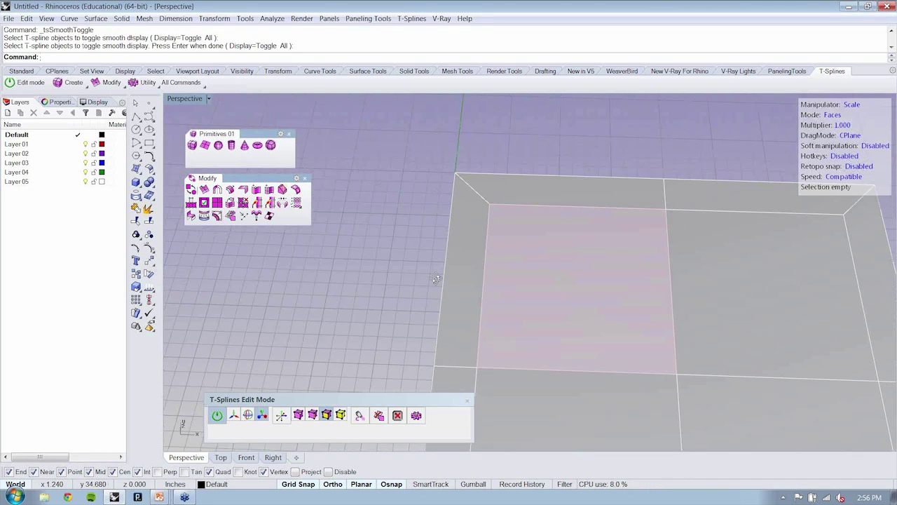
right_drag(436, 279, 169, 99)
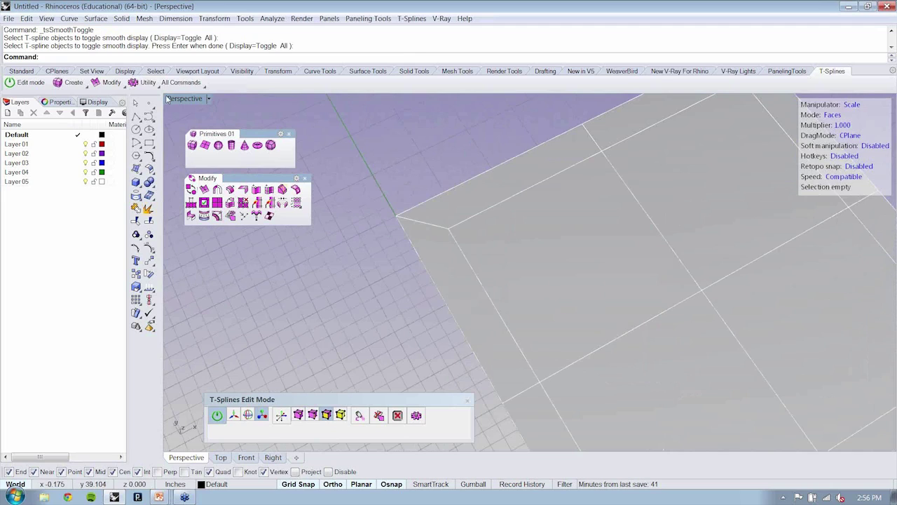
- Switch the inset 2x2 plane to smooth display with Smooth Toggle in the Top view
key(ctrl+F1)
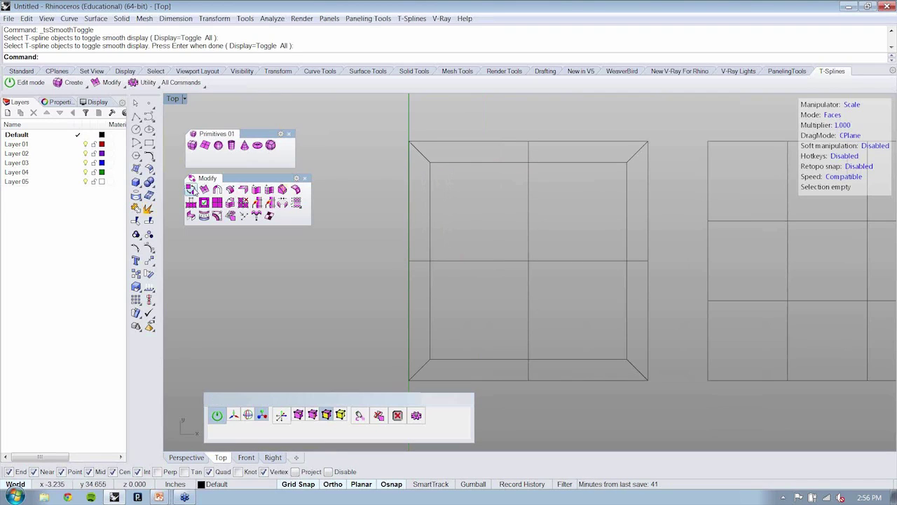
key(Return)
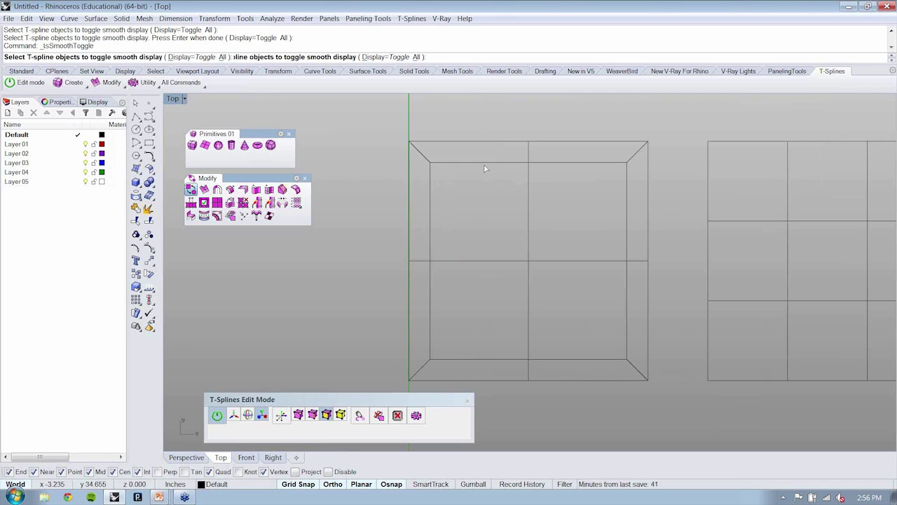
click(484, 168)
key(Return)
right_drag(401, 155, 356, 154)
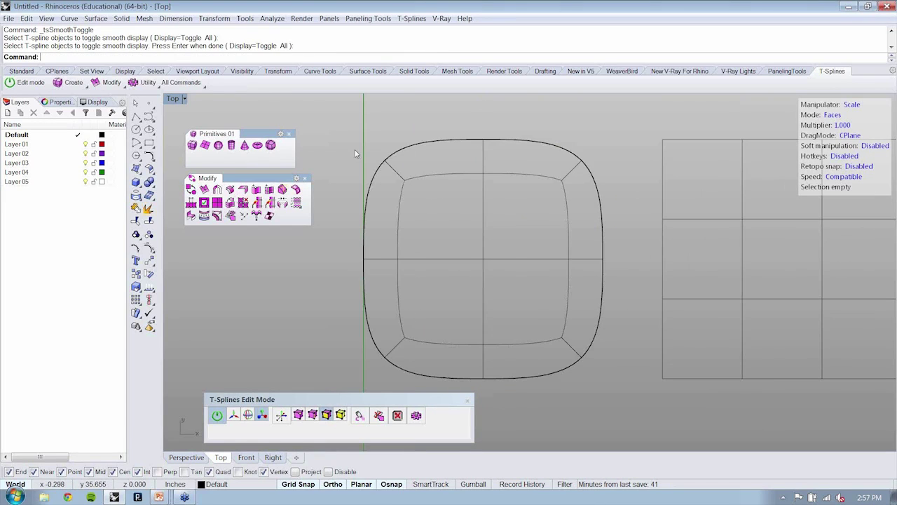
scroll(355, 153, down, 2)
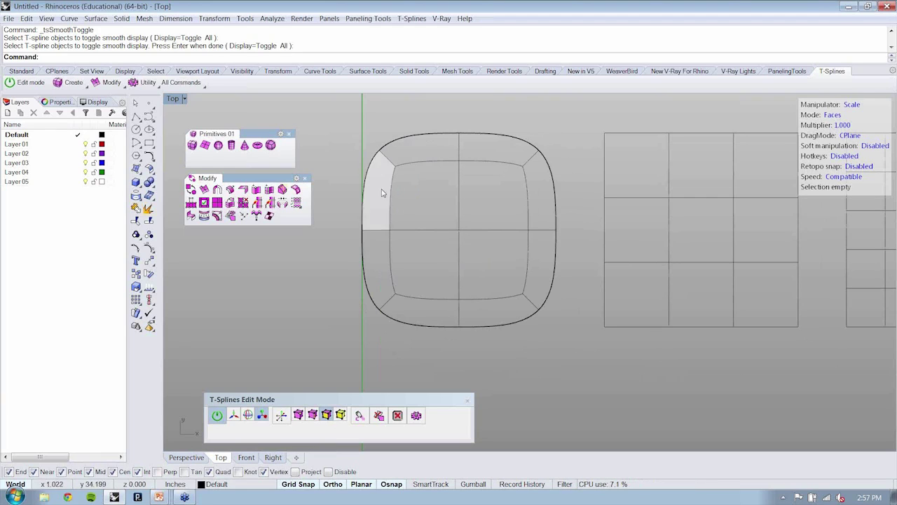
- Extrude the 3x3 plane's nine faces and scale them inward to form a border, and toggle the plane to smooth display
right_drag(542, 276, 442, 271)
drag(491, 121, 711, 348)
right_drag(711, 347, 654, 318)
click(204, 190)
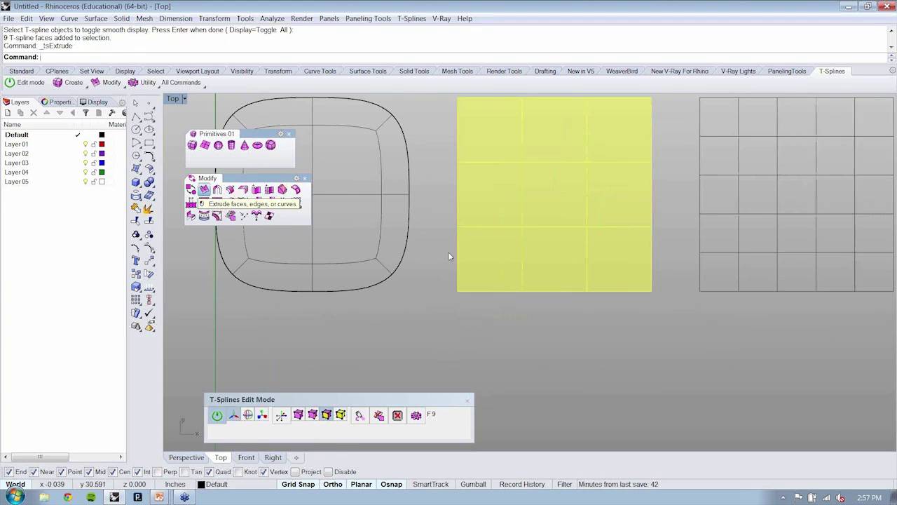
right_drag(621, 232, 602, 274)
click(262, 414)
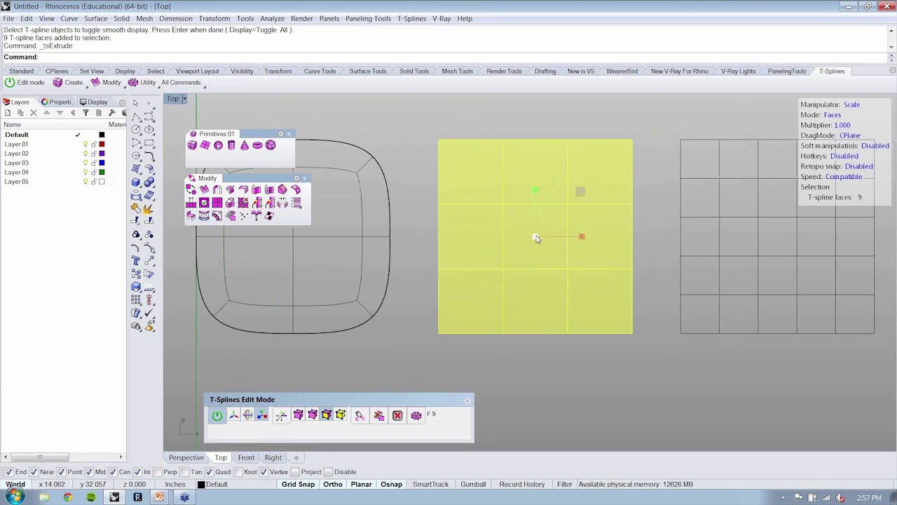
drag(537, 239, 507, 232)
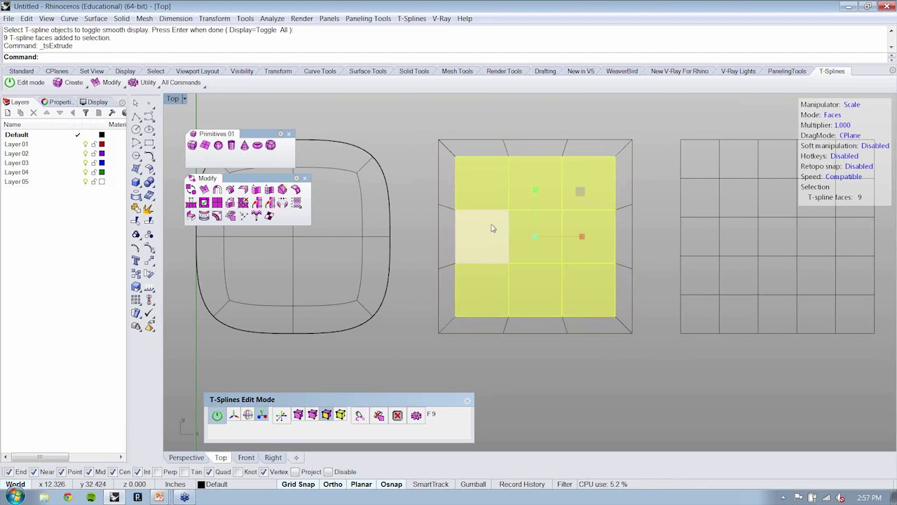
key(Tab)
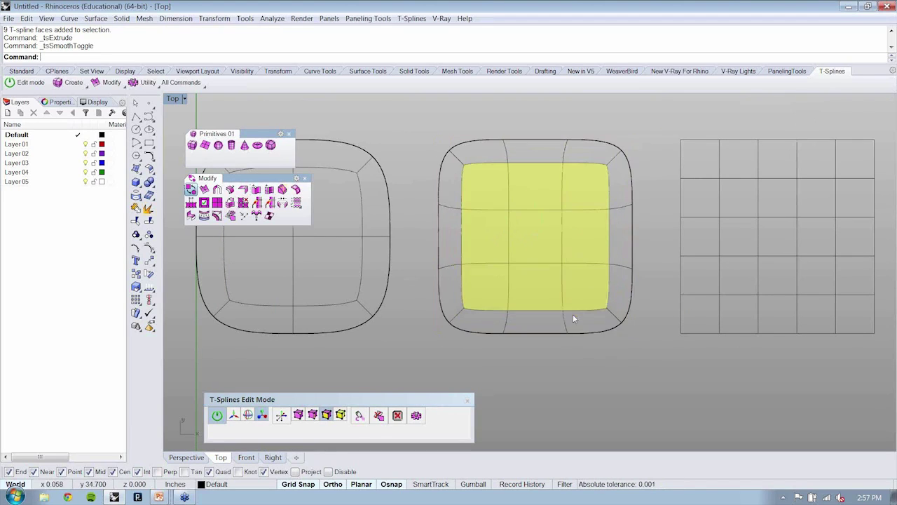
click(685, 365)
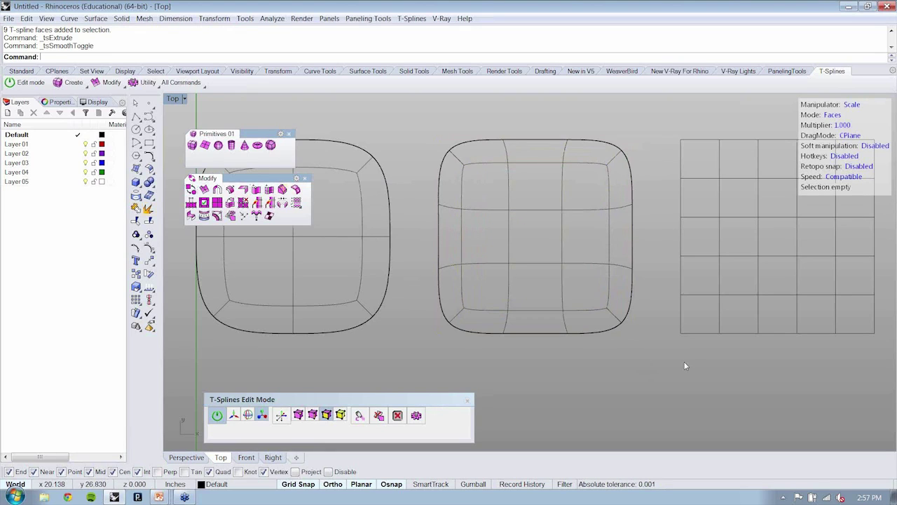
- Extrude the 5x5 plane's 25 faces and scale them inward to form a border, and toggle the plane to smooth display
scroll(681, 306, down, 2)
right_drag(681, 306, 550, 311)
double_click(708, 223)
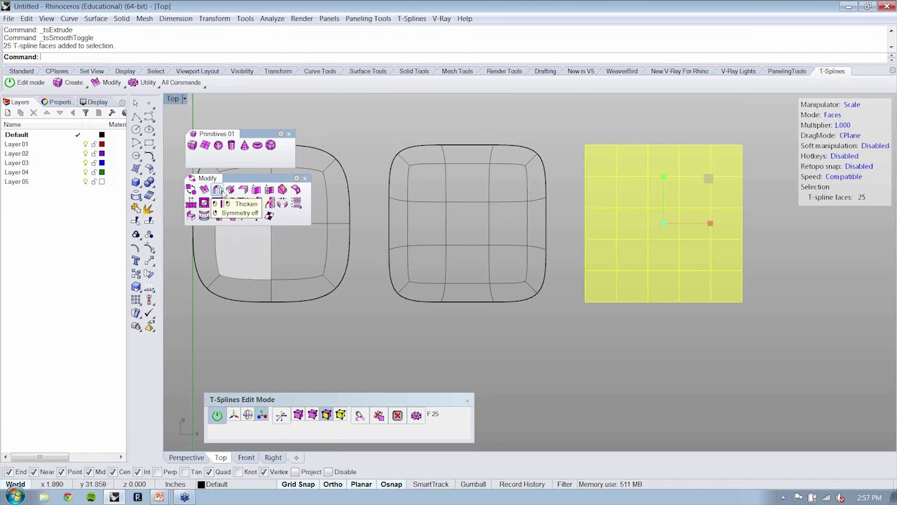
click(204, 191)
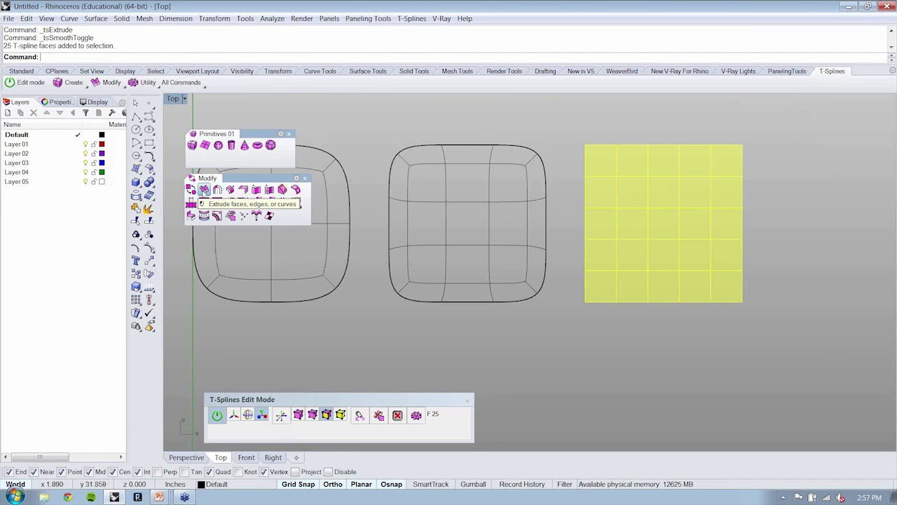
click(262, 414)
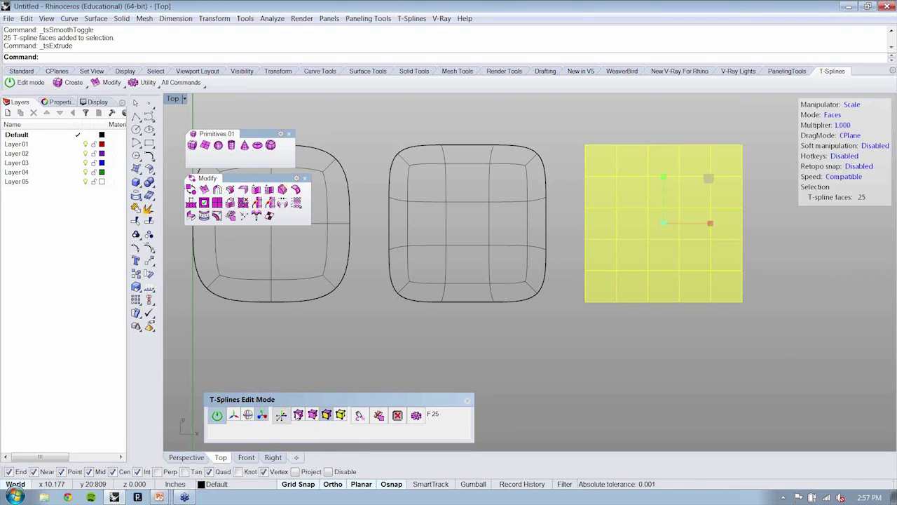
drag(666, 225, 633, 227)
key(Tab)
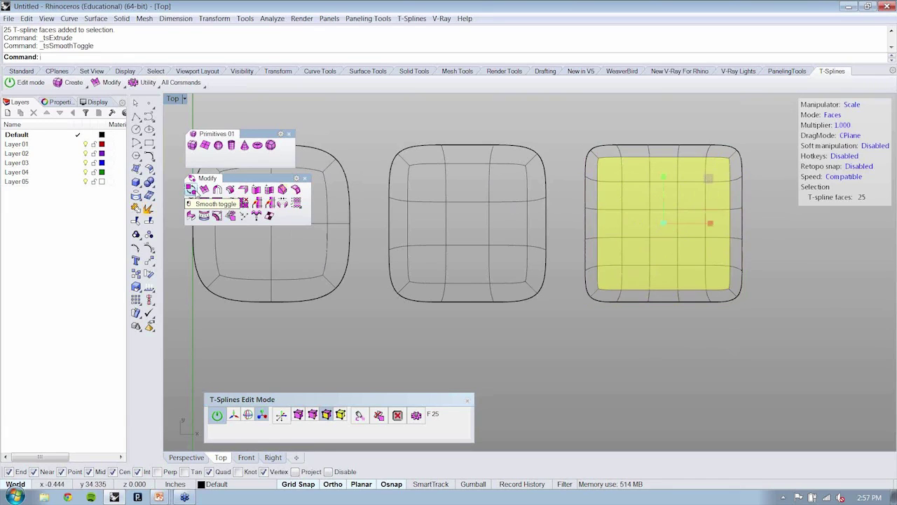
click(654, 351)
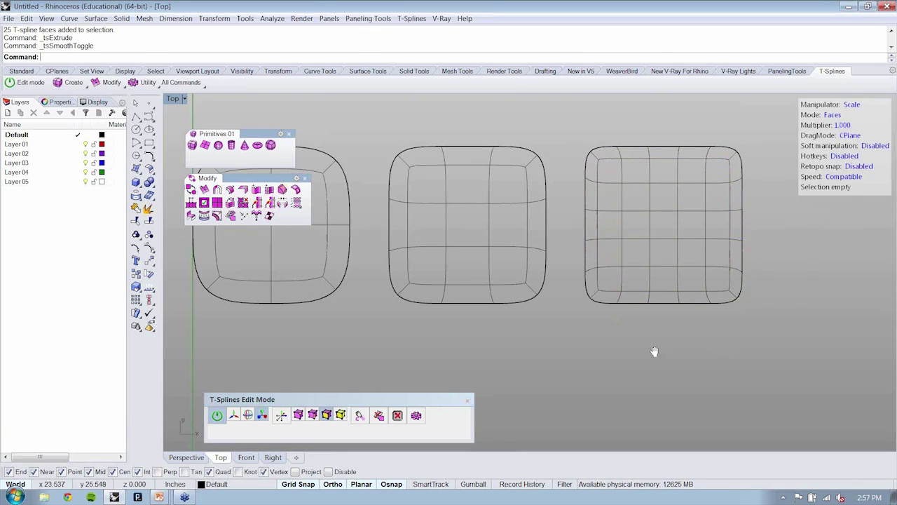
- Restore the four-viewport layout from the maximized Top view
right_drag(654, 351, 716, 356)
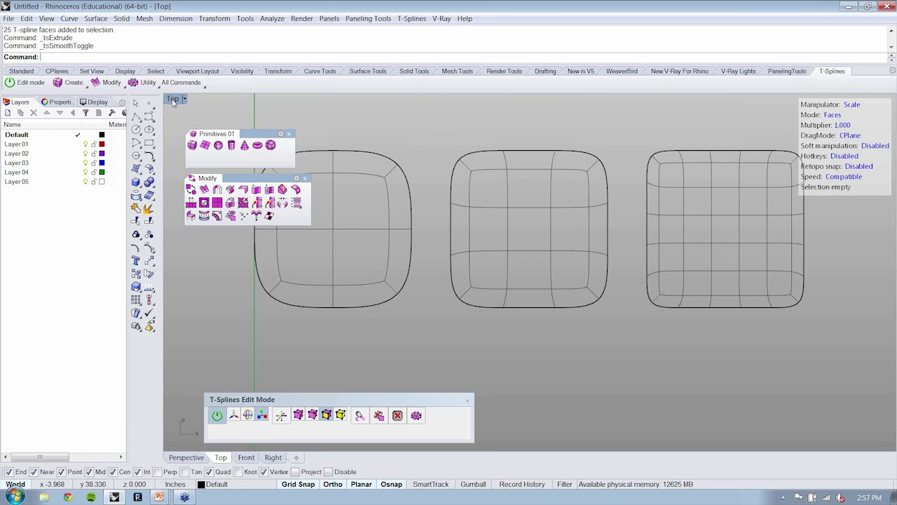
double_click(173, 98)
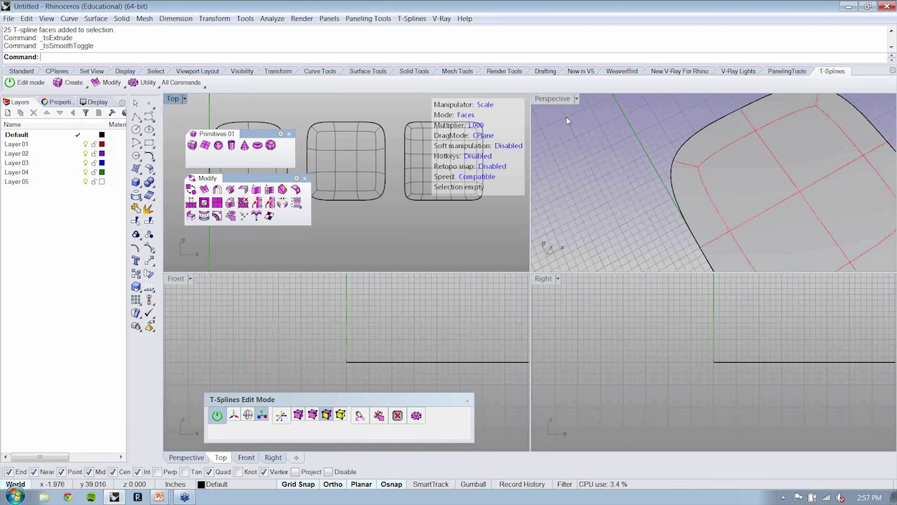